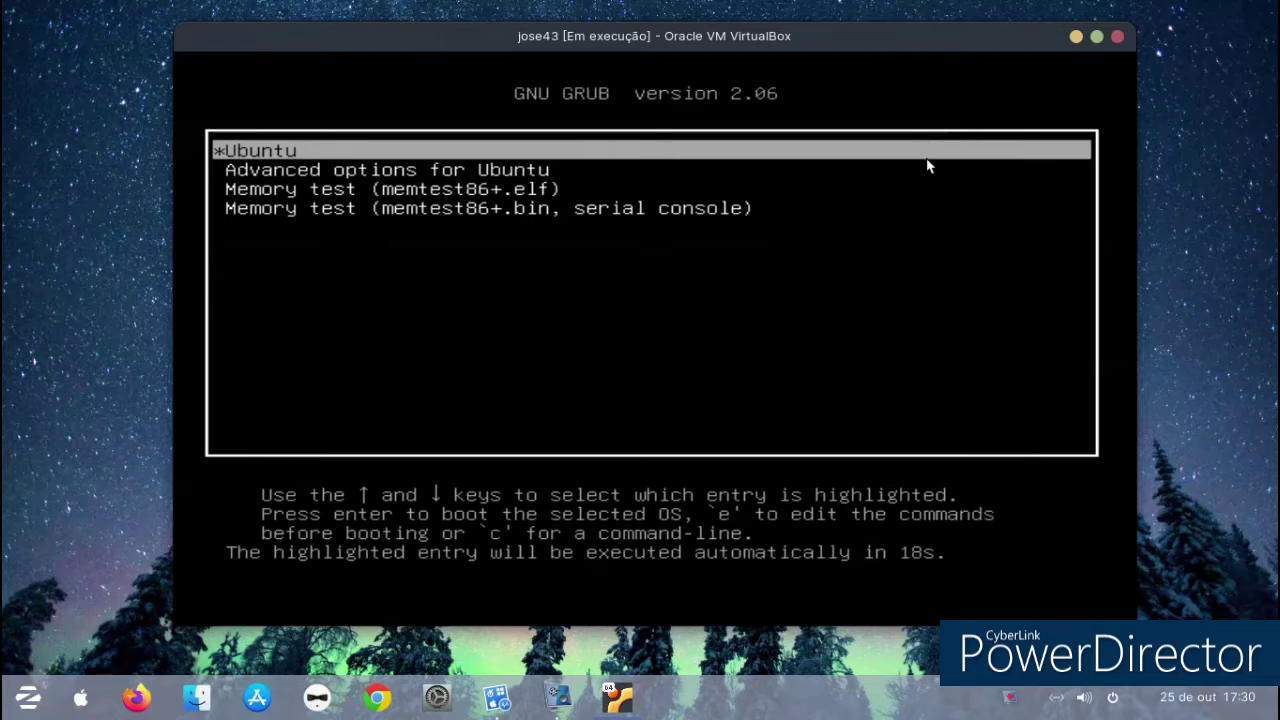
# Step: Boot the Ubuntu entry from the GRUB menu and minimize the vokoscreenNG window
pyautogui.press('Return')
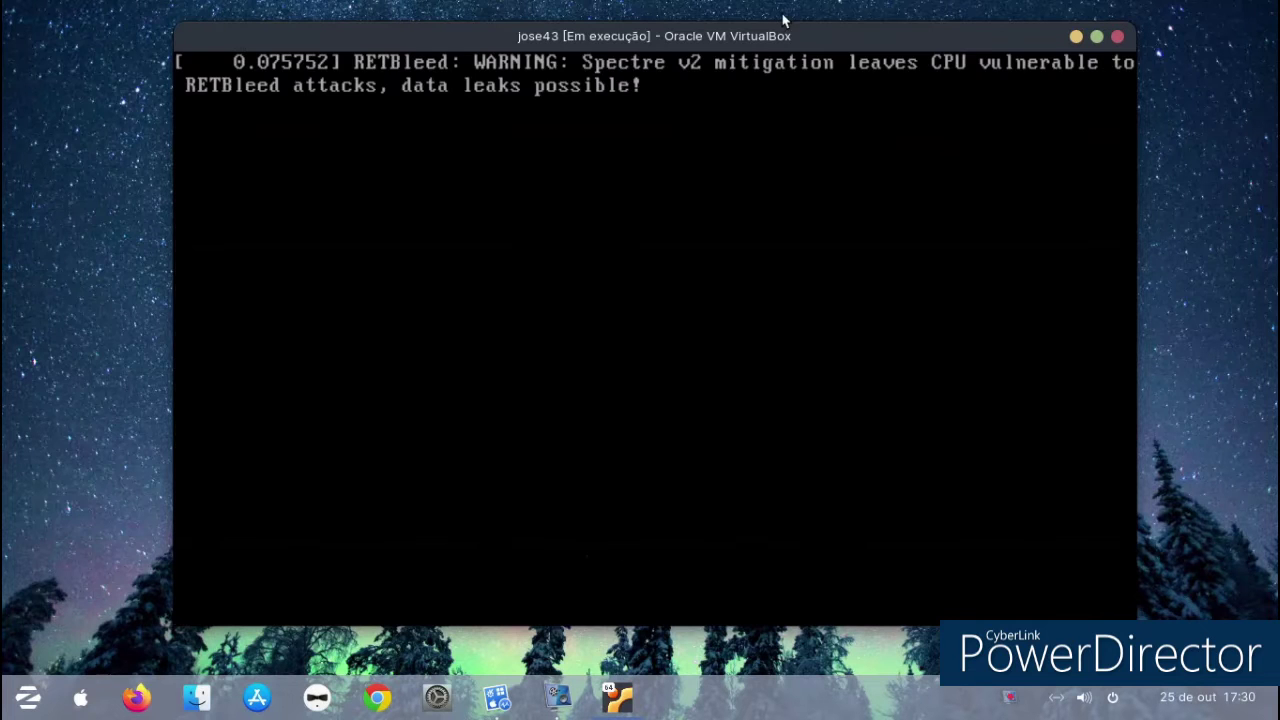
pyautogui.click(575, 710)
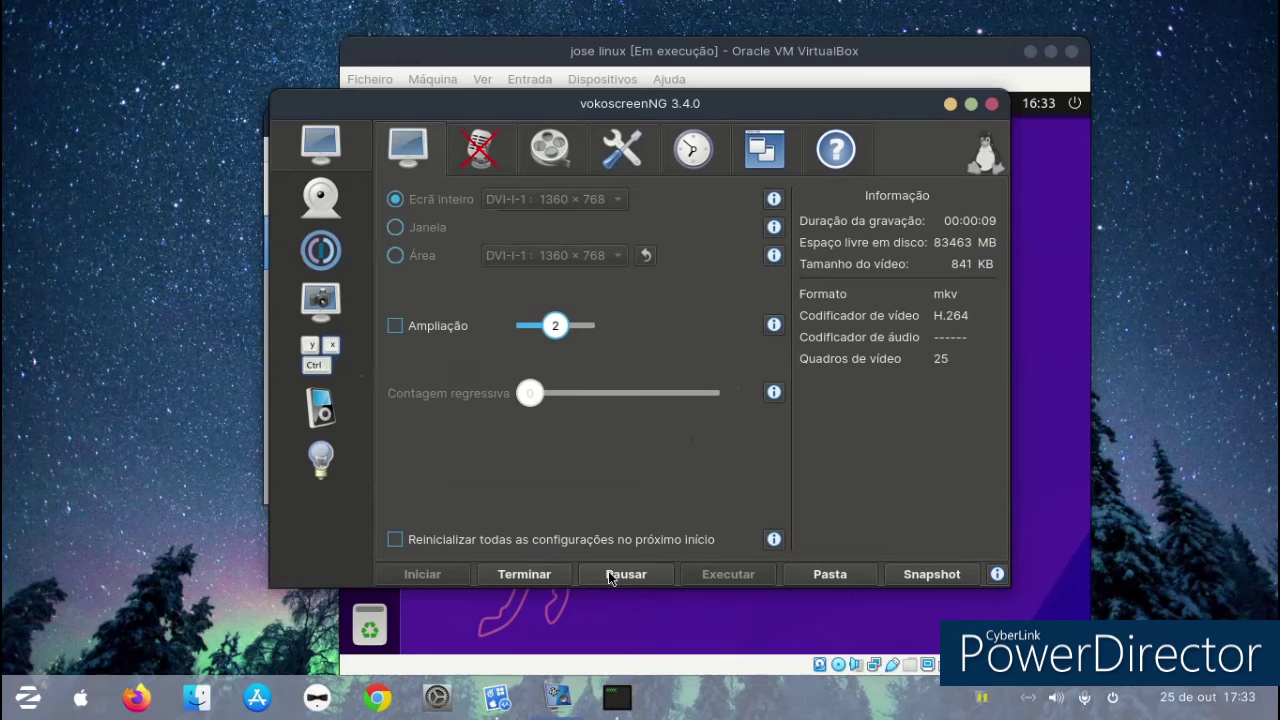
pyautogui.click(949, 105)
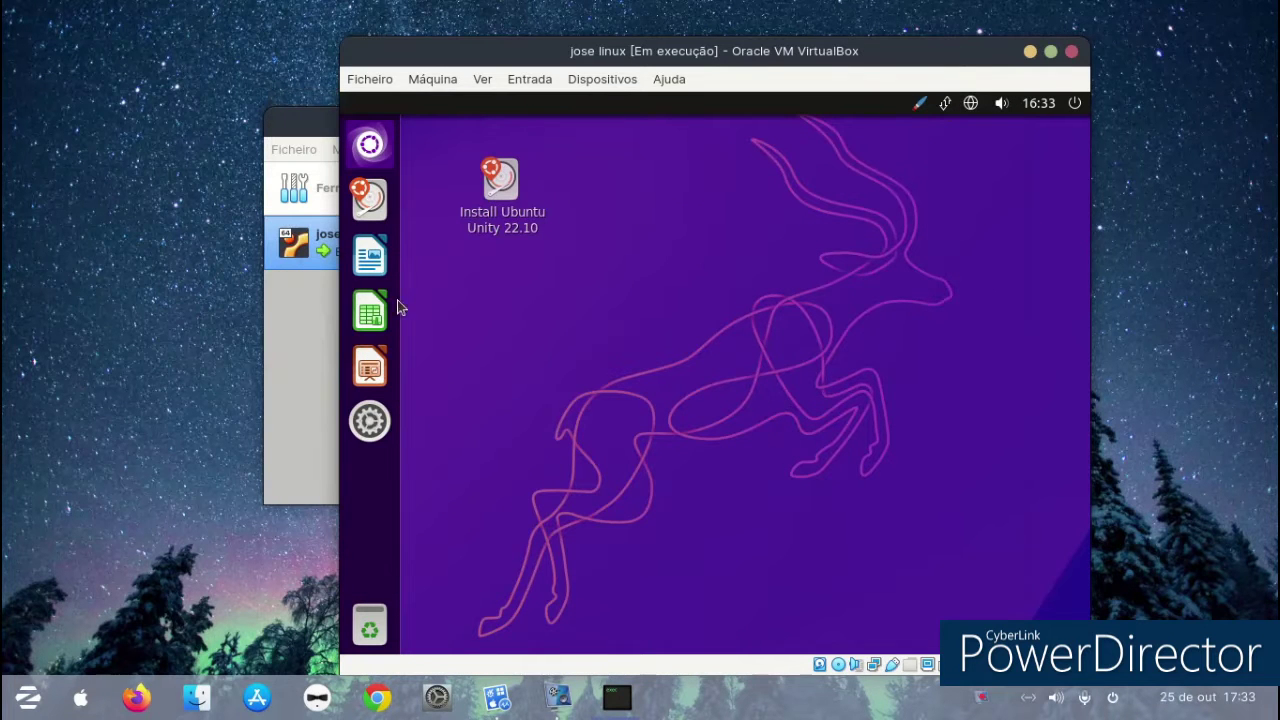
# Step: Switch the virtual machine window to Scaled Mode, then reposition and enlarge it on the host desktop
pyautogui.moveTo(601, 60); pyautogui.dragTo(375, 34)
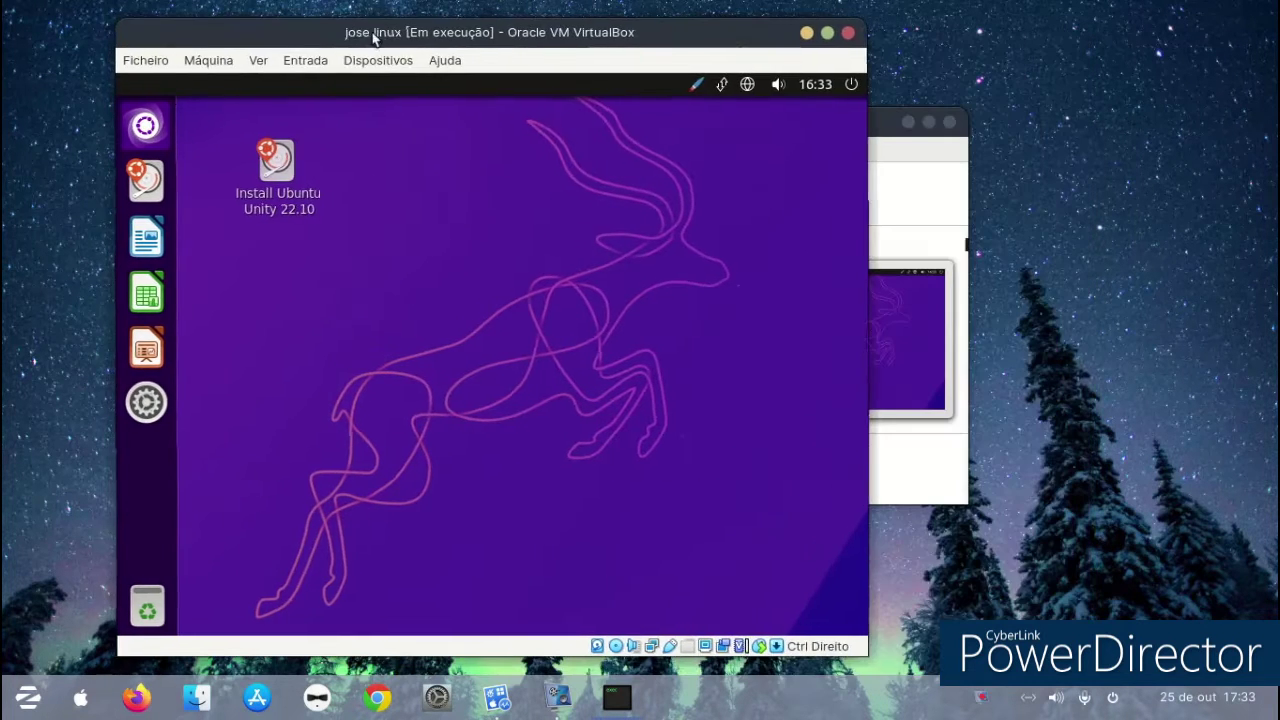
pyautogui.moveTo(866, 647); pyautogui.dragTo(1117, 655)
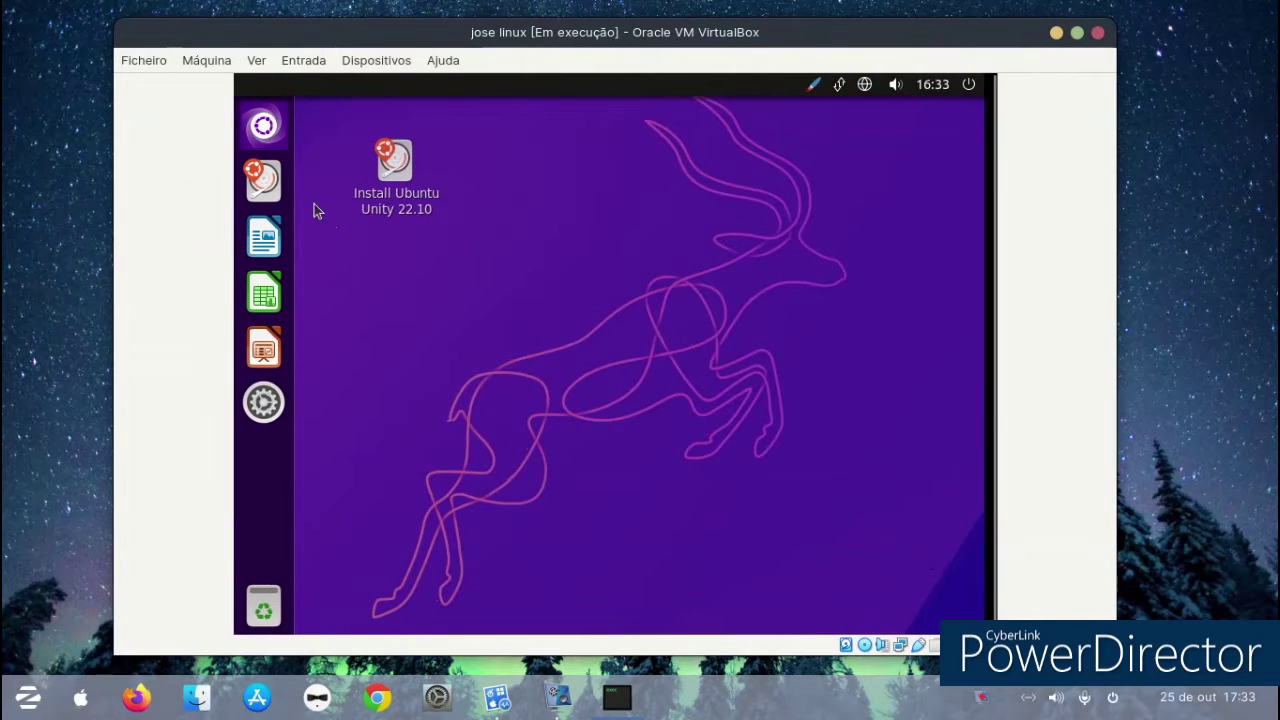
pyautogui.click(187, 63)
pyautogui.moveTo(259, 63)
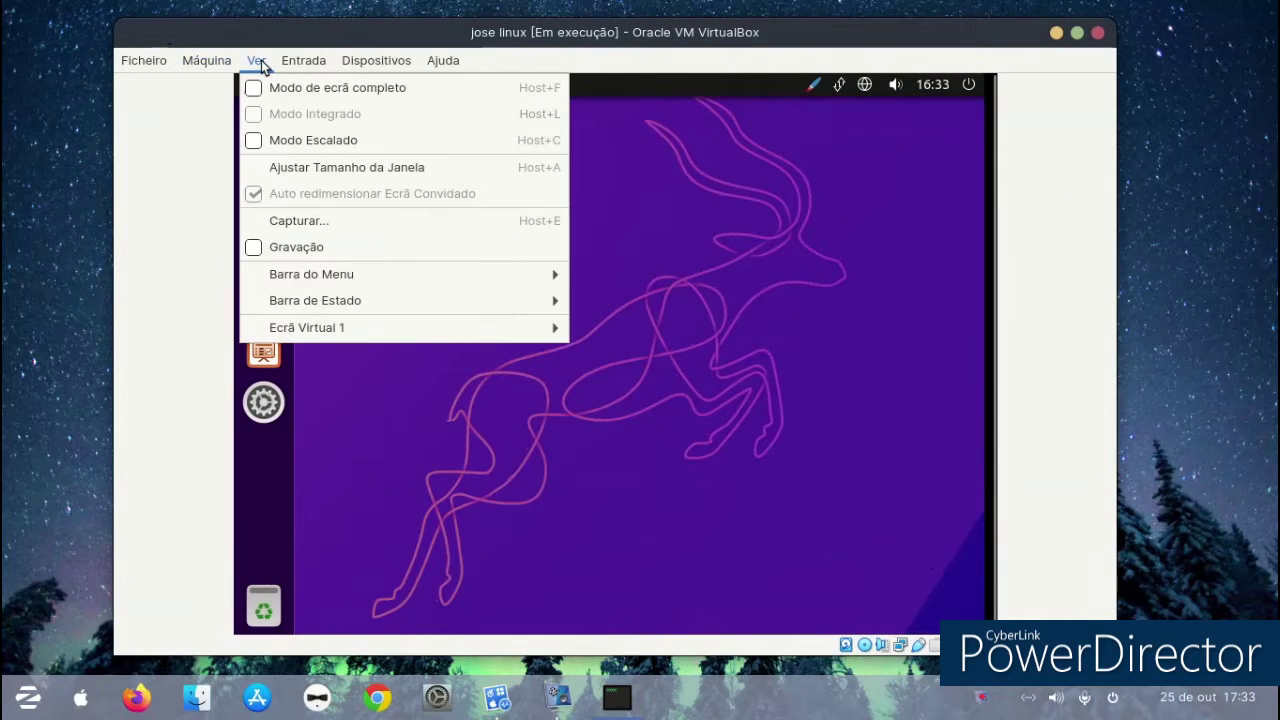
pyautogui.click(270, 145)
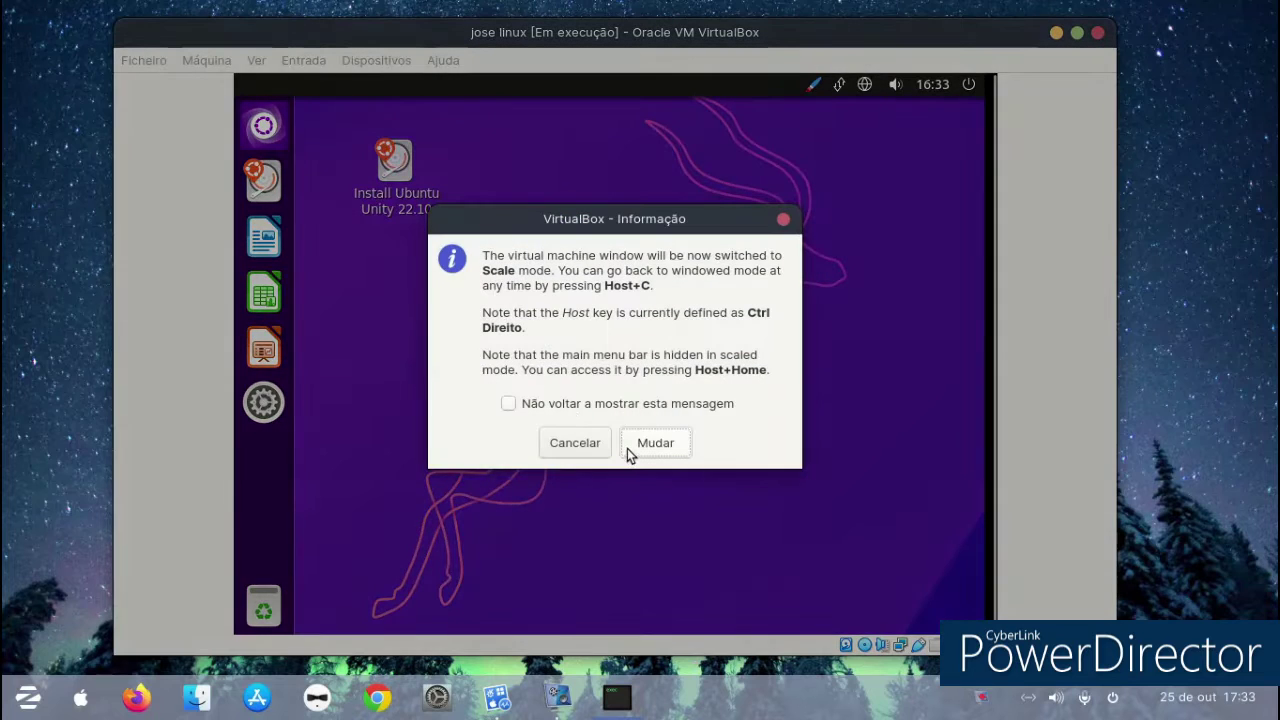
pyautogui.click(645, 448)
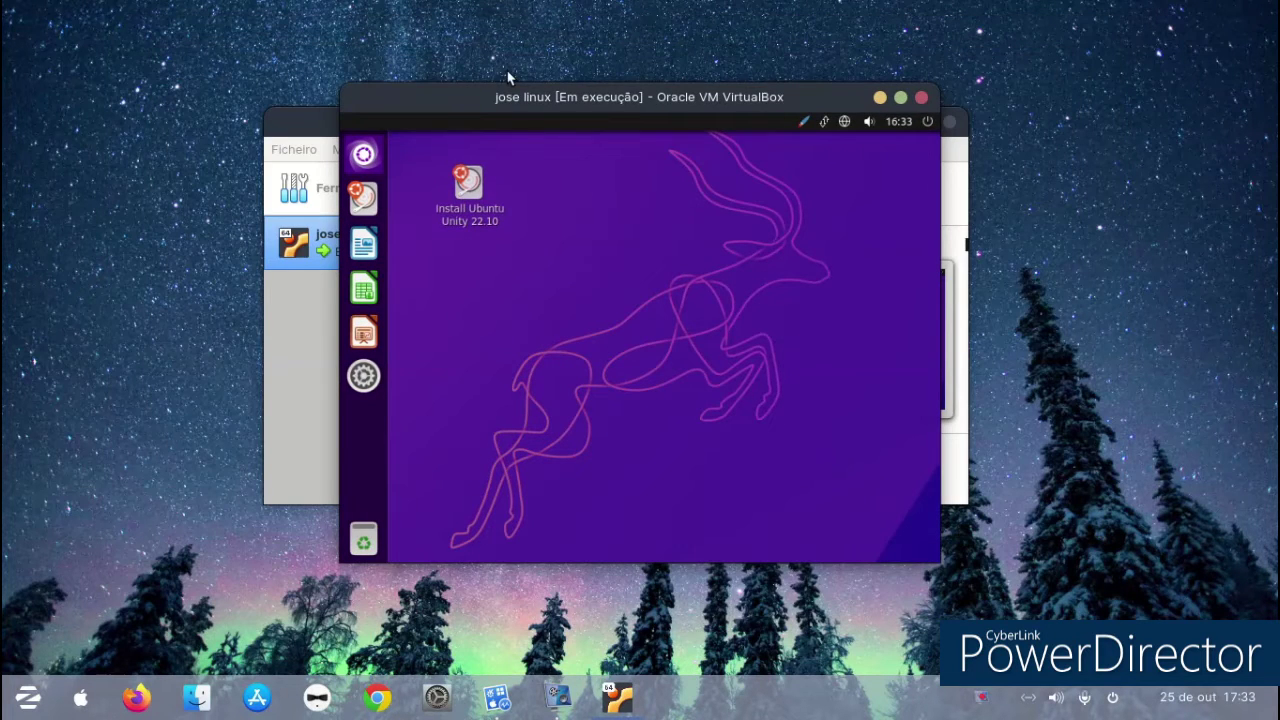
pyautogui.moveTo(511, 116); pyautogui.dragTo(415, 95)
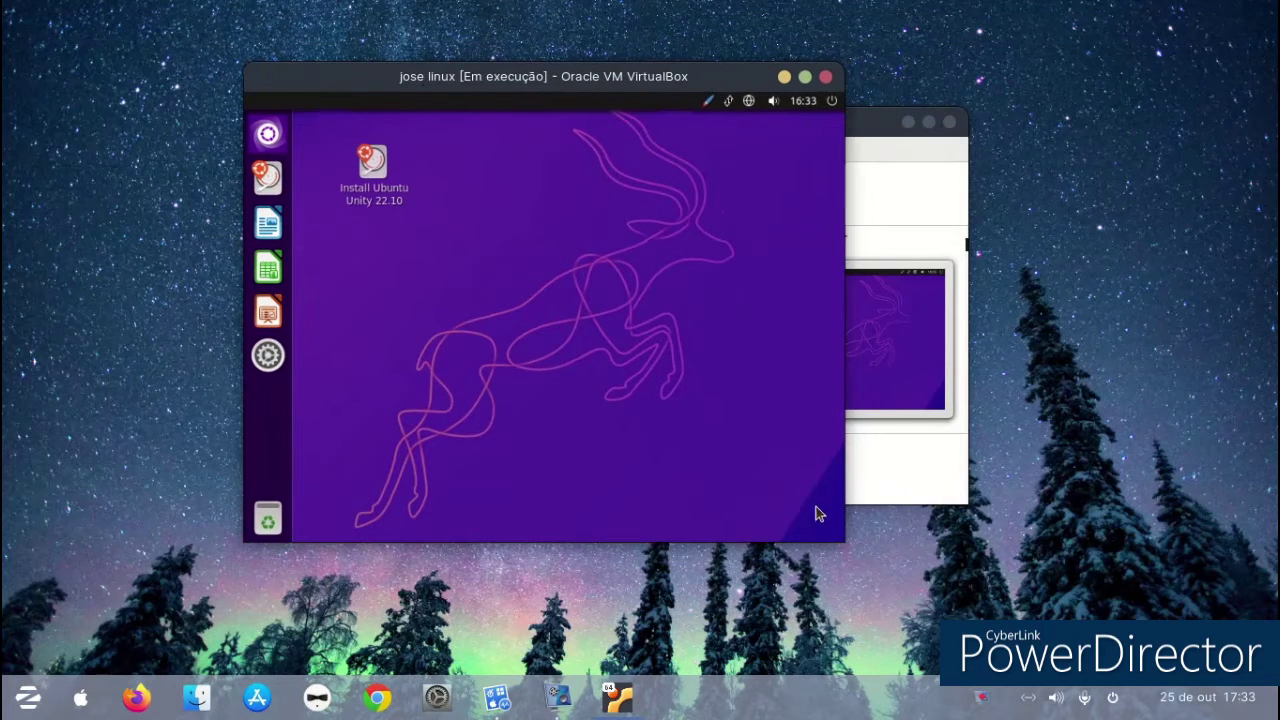
pyautogui.moveTo(848, 541); pyautogui.dragTo(1105, 637)
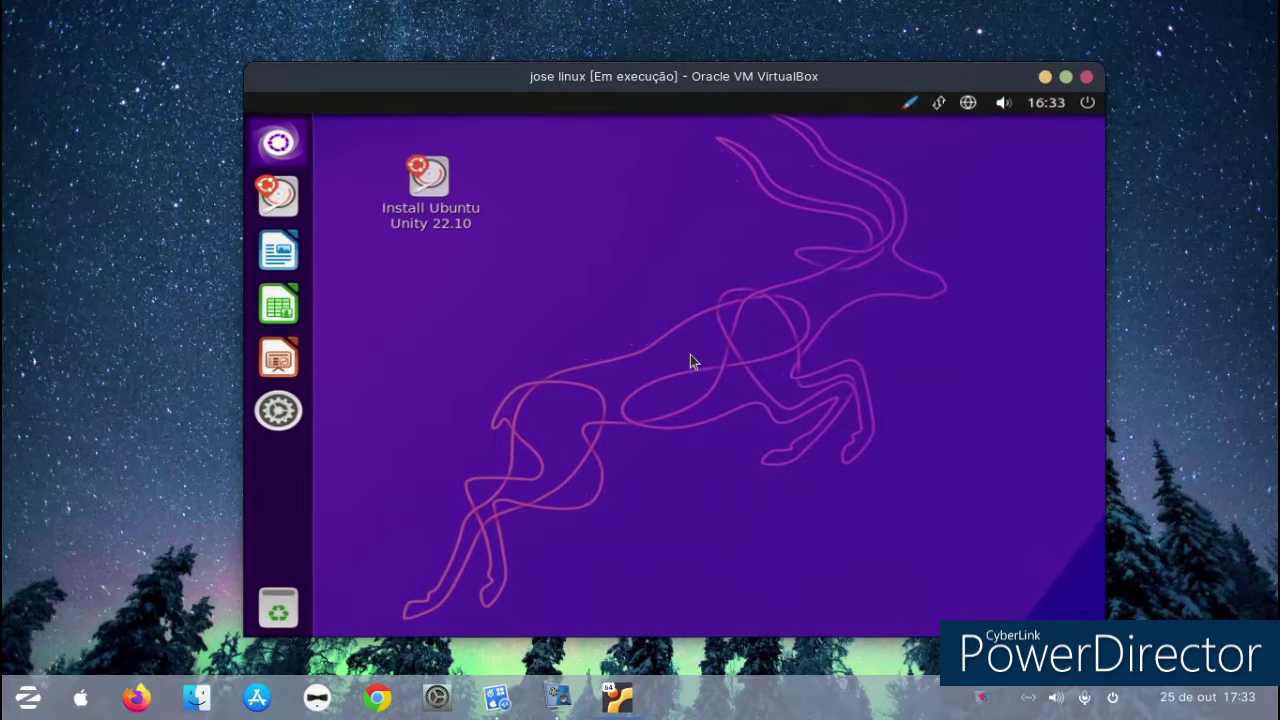
# Step: Open the Appearance page of System Settings in the Ubuntu Unity guest
pyautogui.click(277, 146)
pyautogui.click(277, 146)
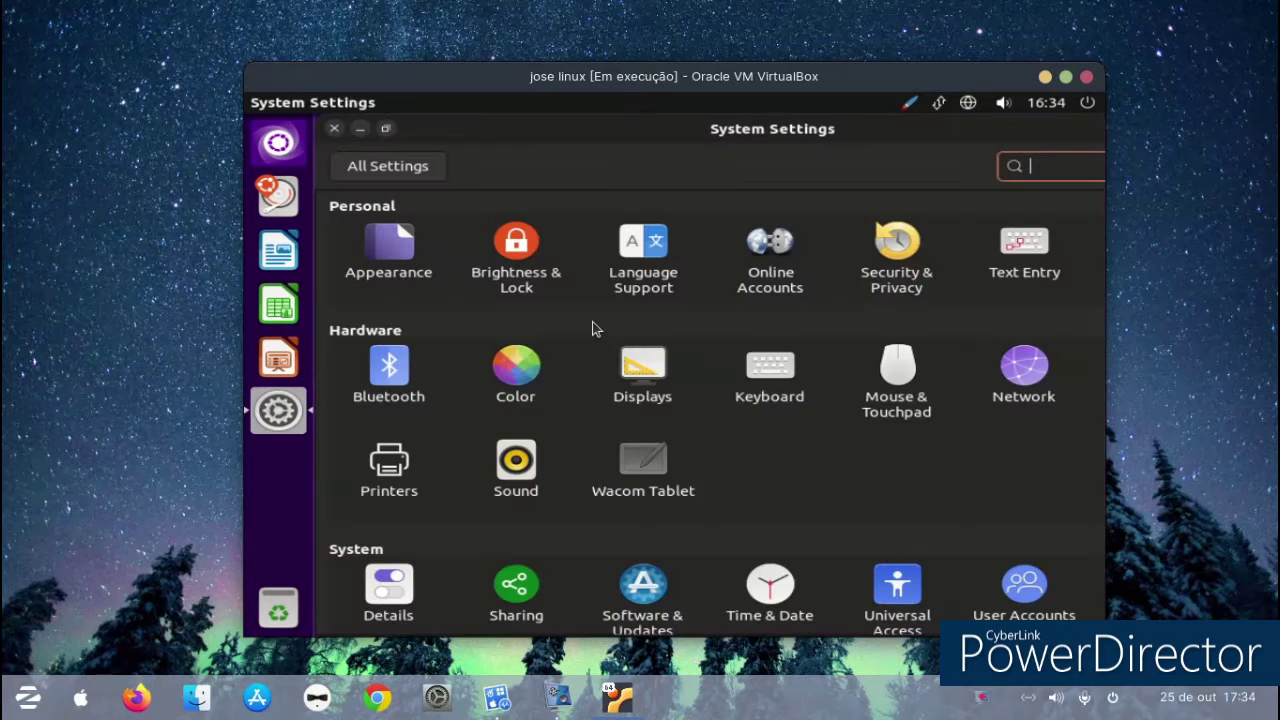
pyautogui.scroll(-1, 630, 291)
pyautogui.scroll(1, 627, 289)
pyautogui.click(420, 282)
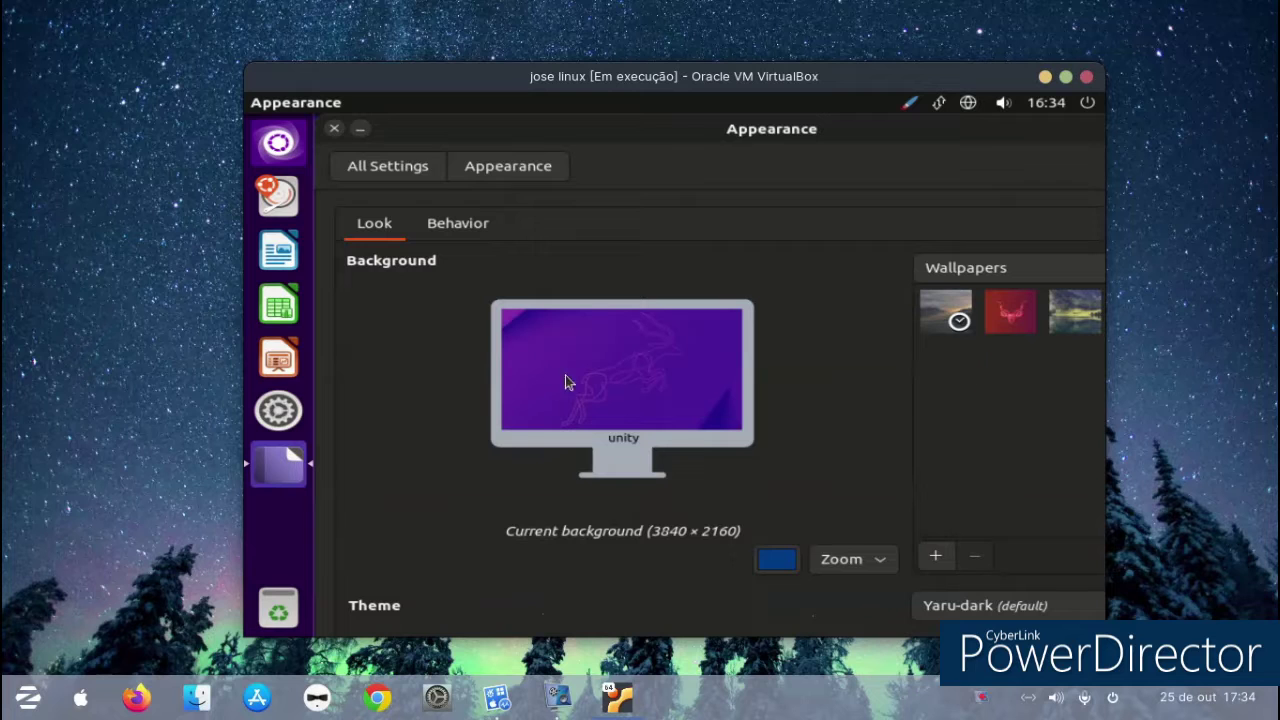
# Step: Maximize the virtual machine window and shift the Appearance window so all columns of the wallpaper grid are in view
pyautogui.click(1066, 77)
pyautogui.moveTo(851, 115); pyautogui.dragTo(715, 88)
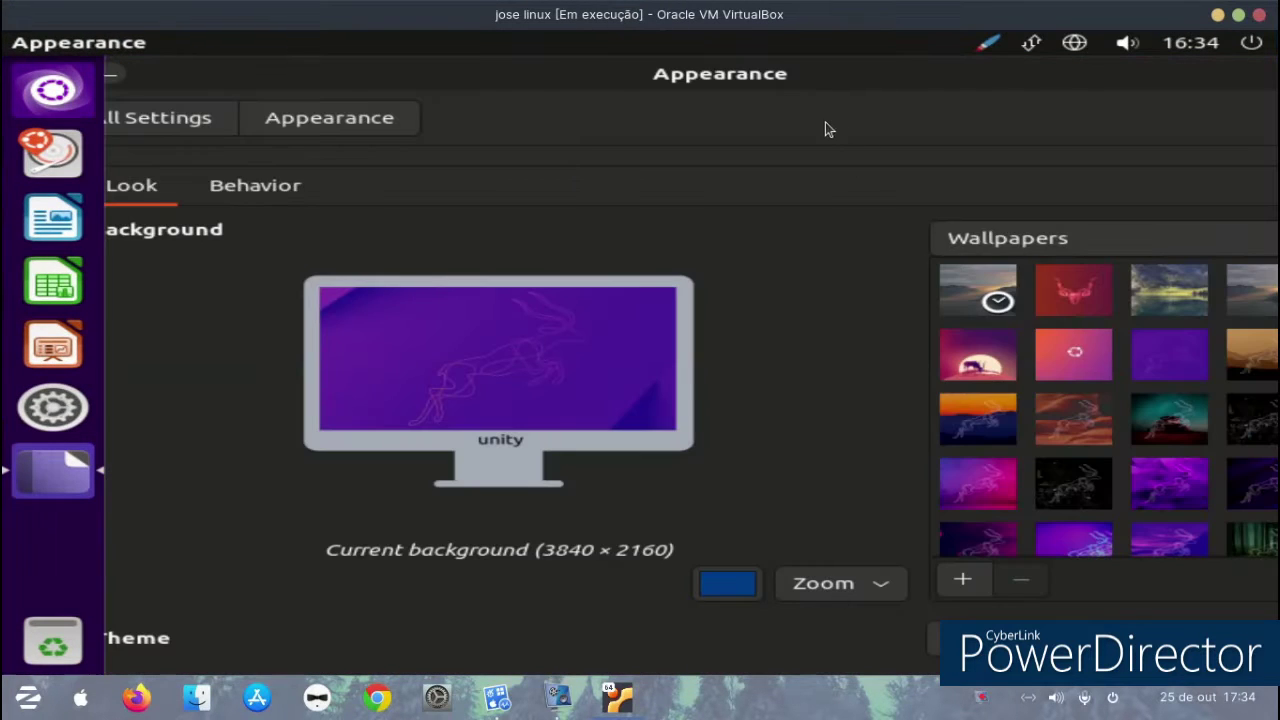
pyautogui.moveTo(790, 101); pyautogui.dragTo(712, 91)
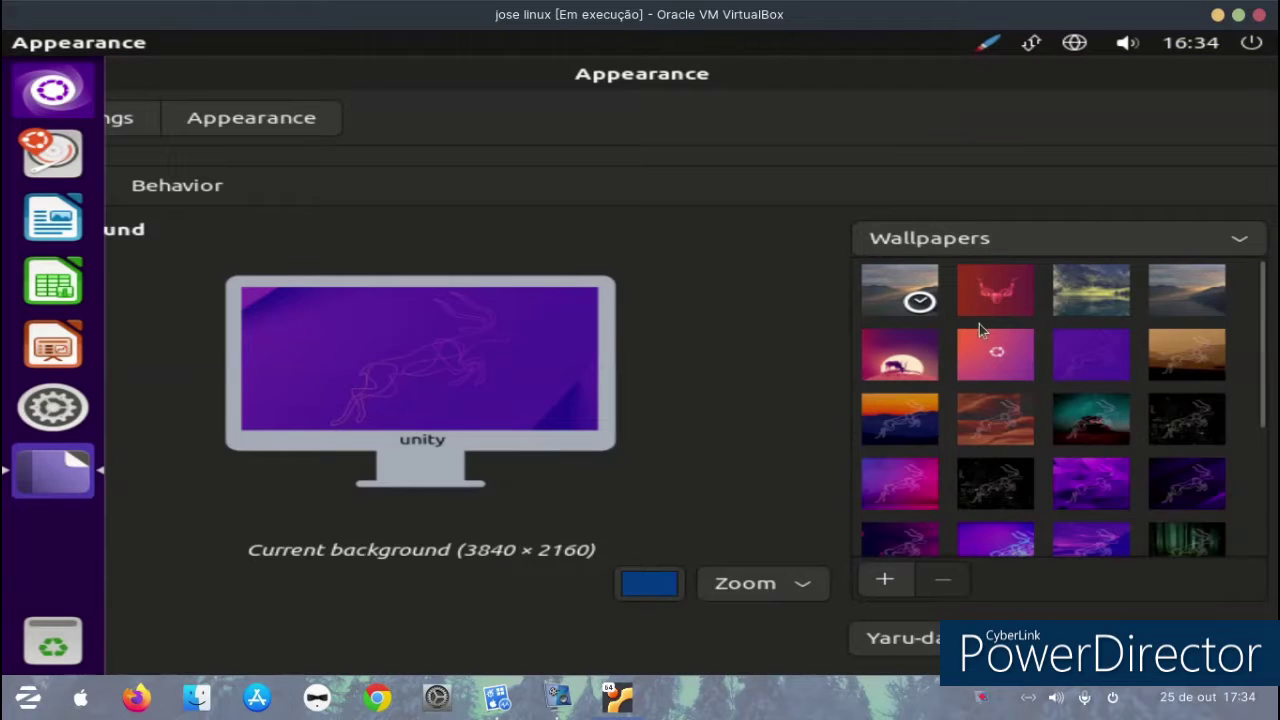
# Step: Try out wallpapers from the upper rows of the grid, including Kinetic Kudu, Obersee, Reflection and Ubuntu Unity Wallpapers 4, 7, 9 and 11
pyautogui.click(1000, 300)
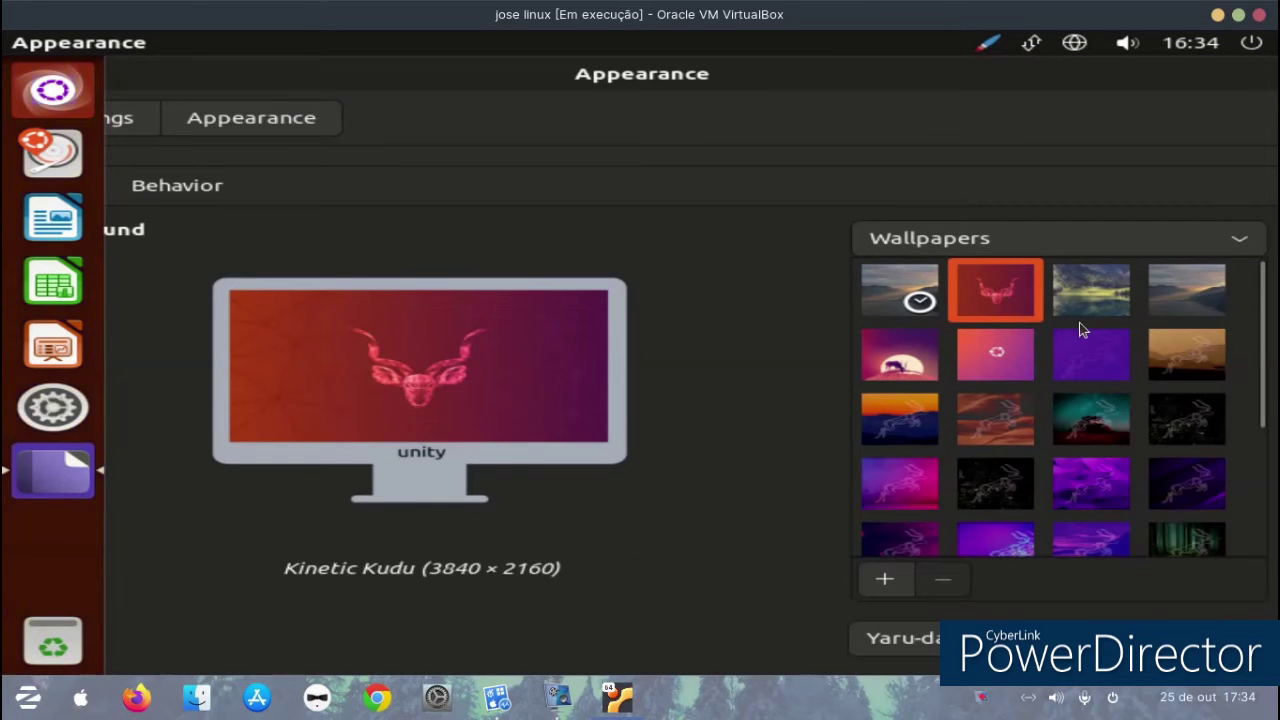
pyautogui.click(1117, 313)
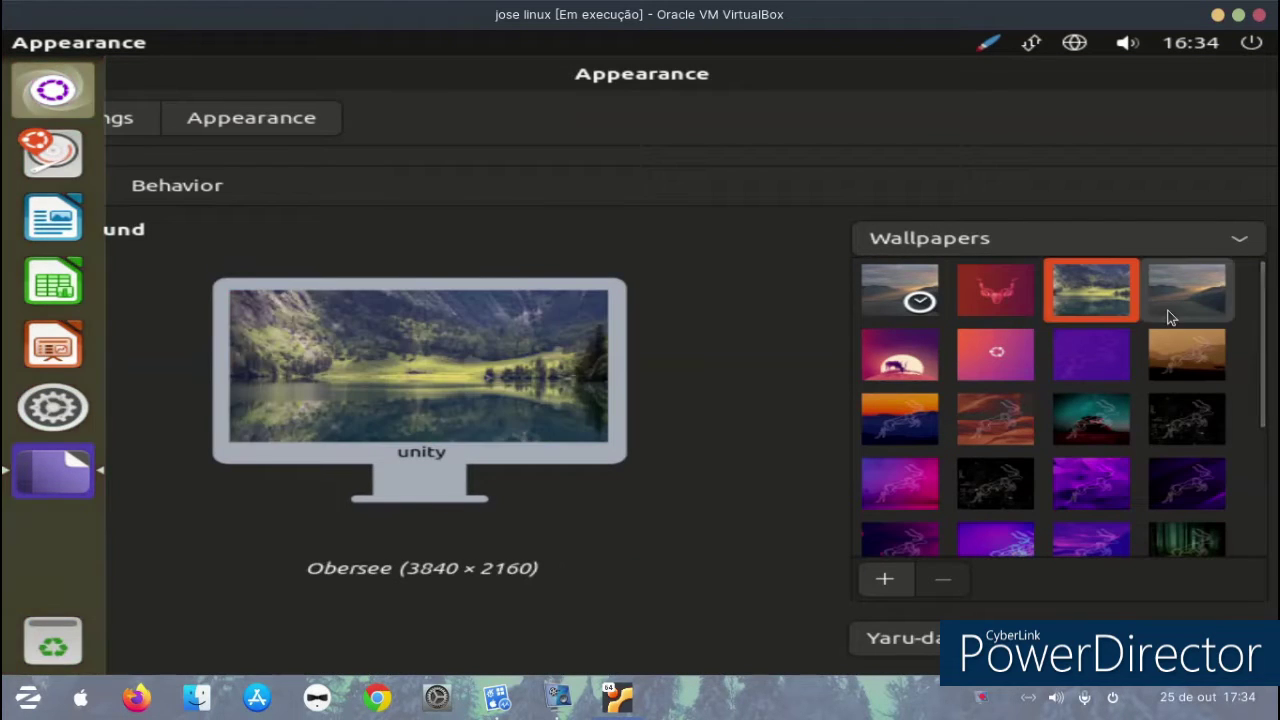
pyautogui.click(1166, 312)
pyautogui.click(895, 364)
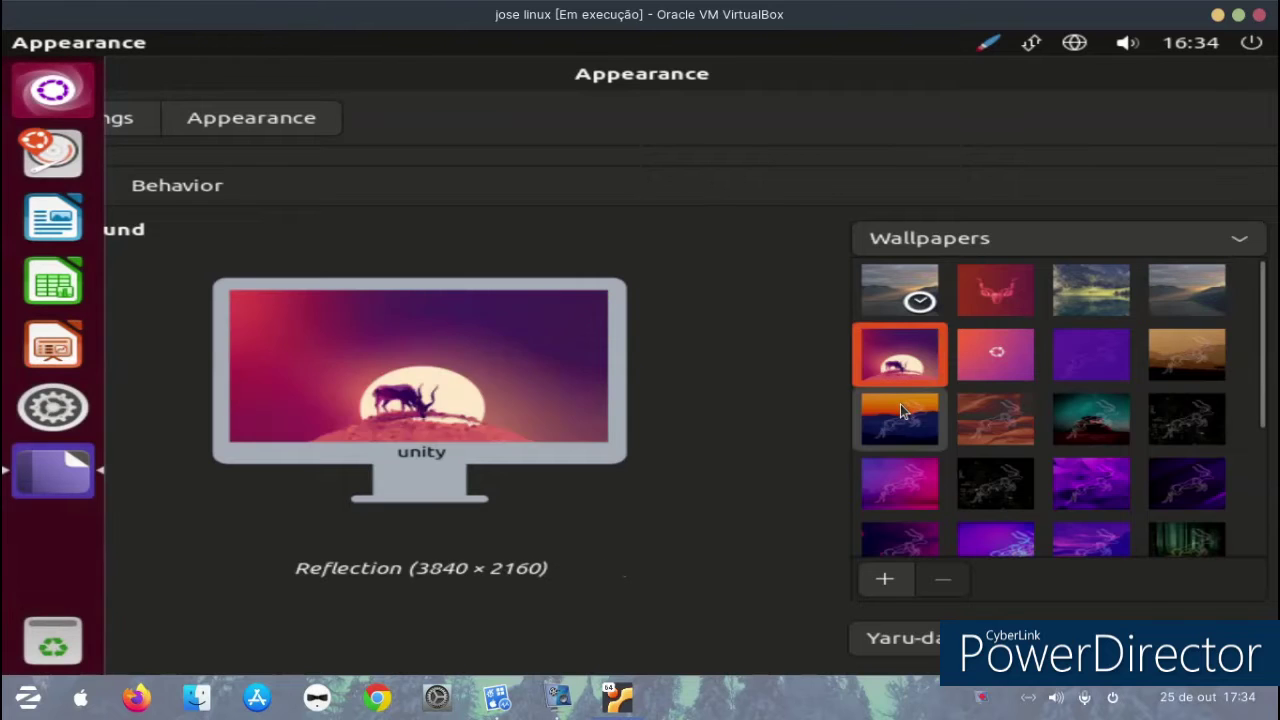
pyautogui.click(902, 400)
pyautogui.click(904, 484)
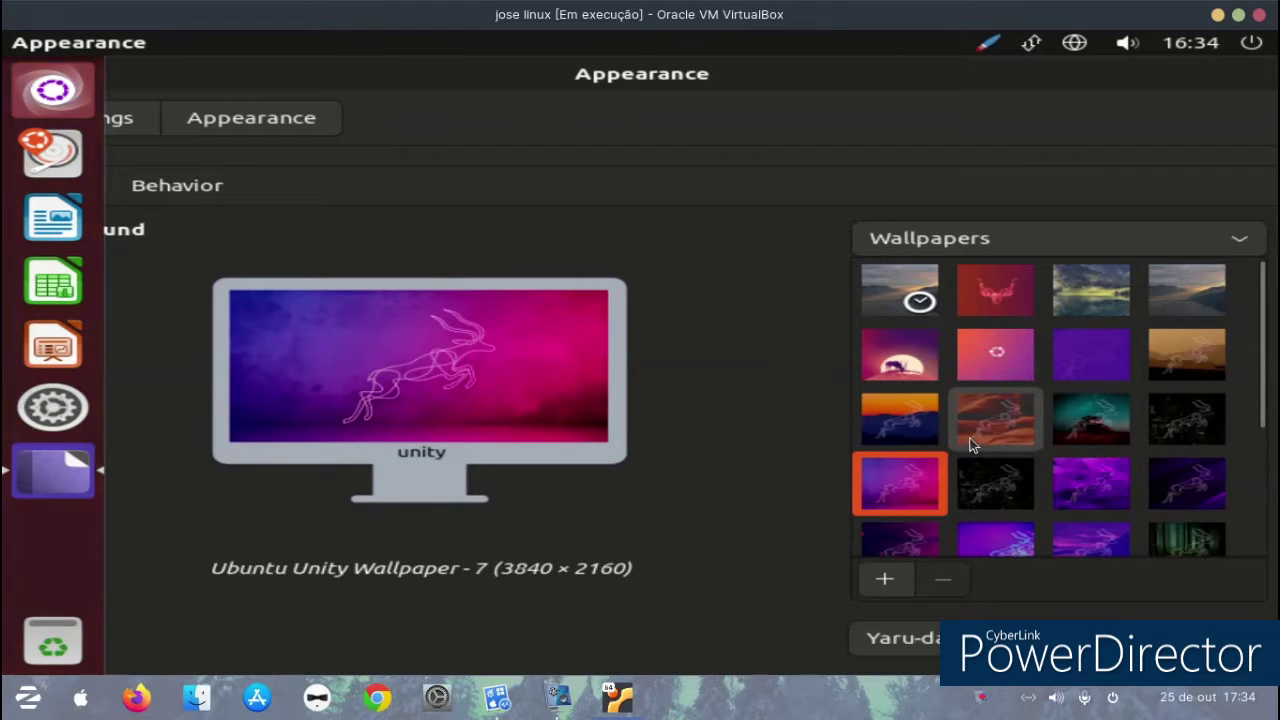
pyautogui.click(974, 430)
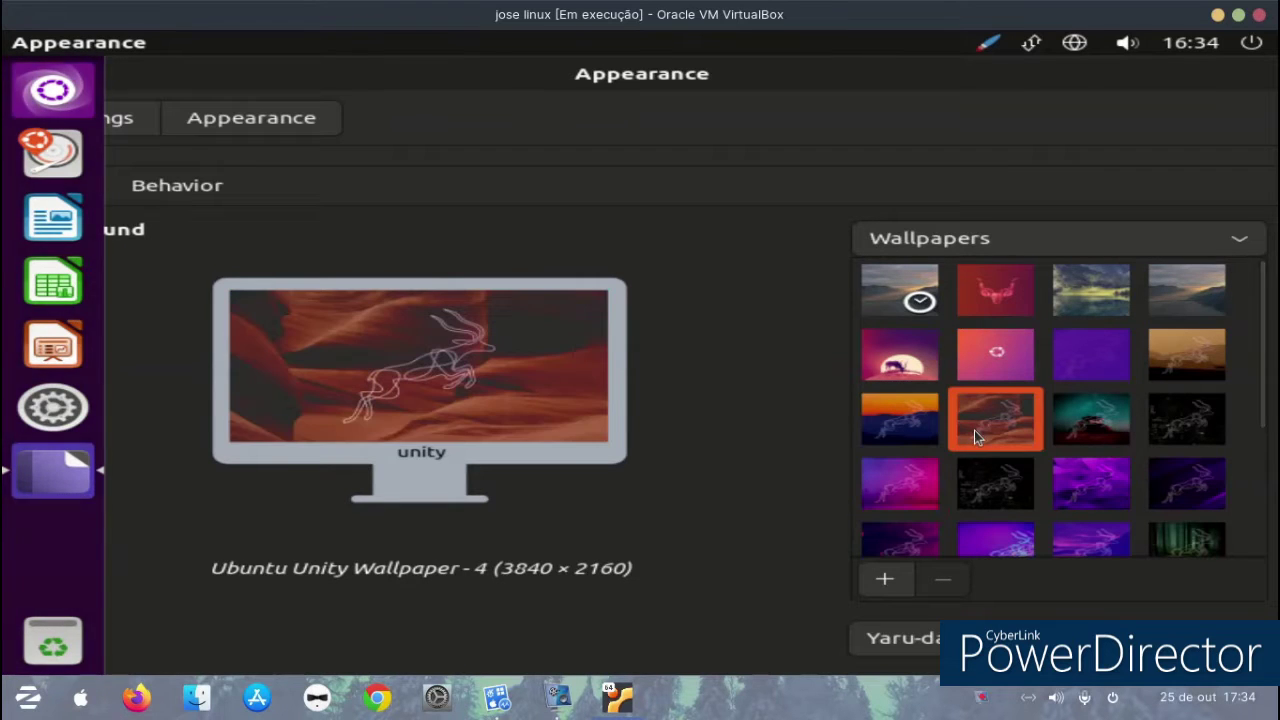
pyautogui.click(1066, 400)
pyautogui.click(1088, 368)
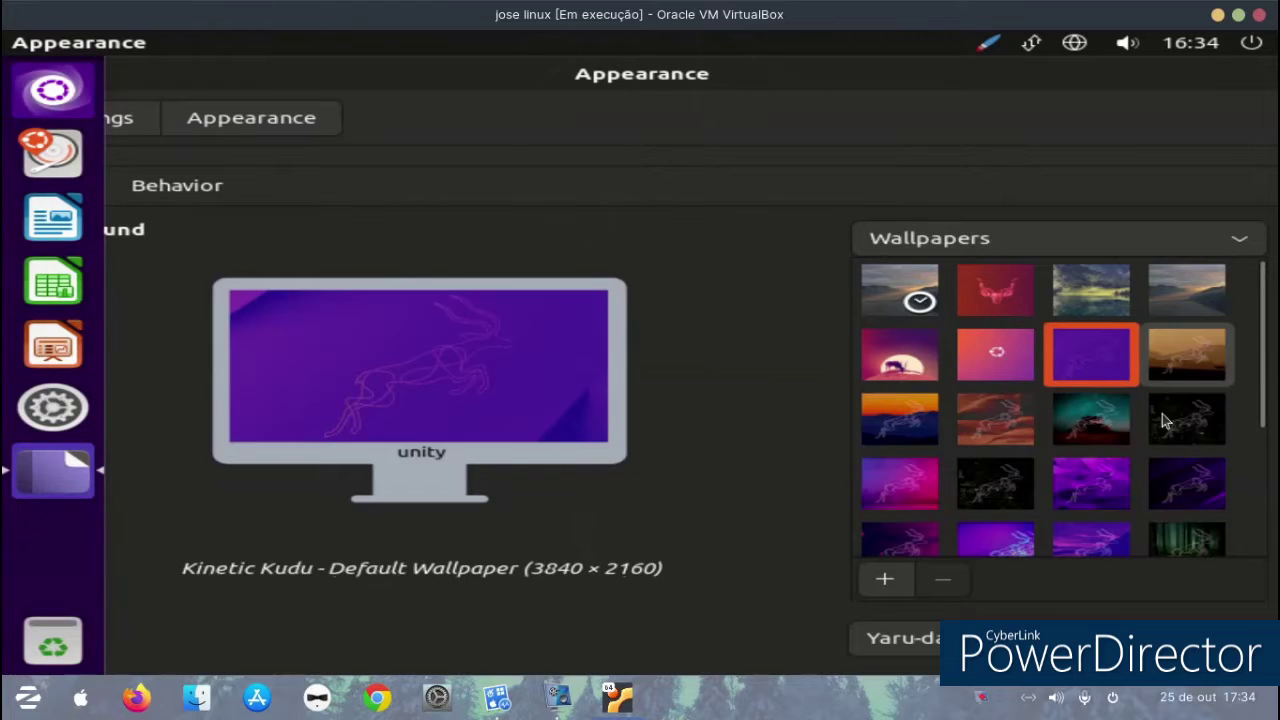
pyautogui.click(1178, 360)
pyautogui.click(1163, 482)
pyautogui.click(1082, 495)
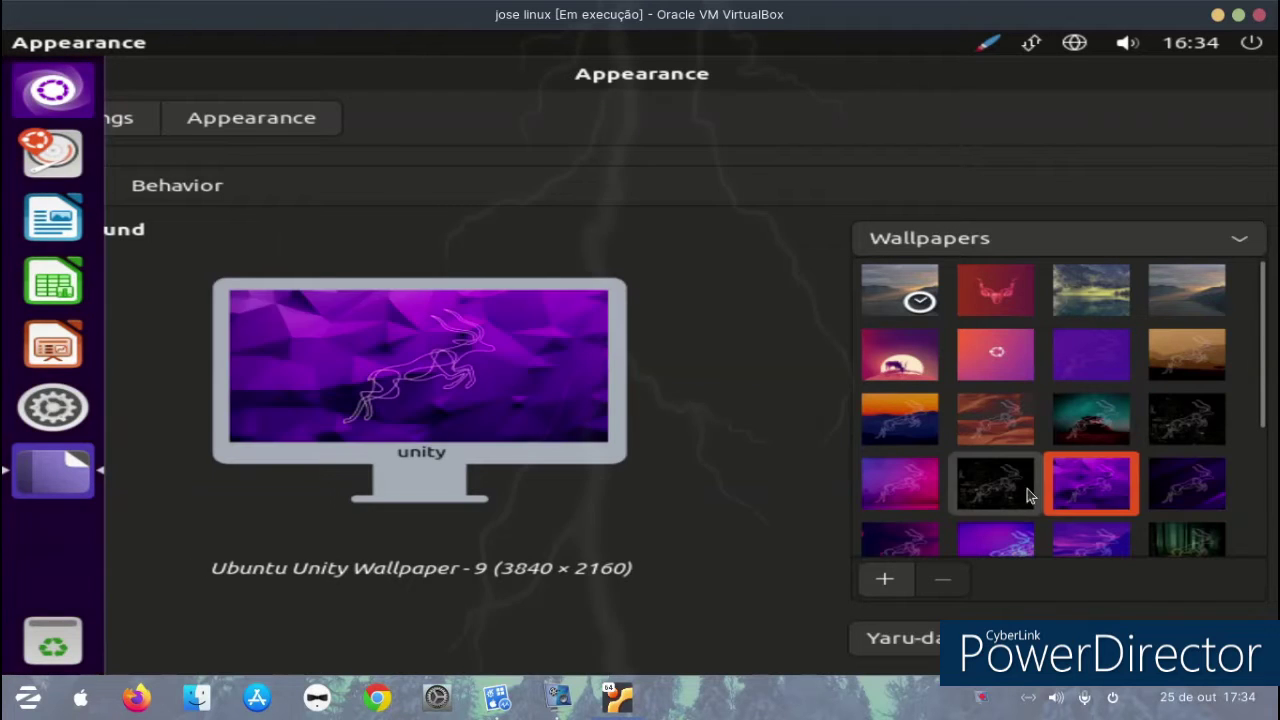
pyautogui.click(1030, 495)
pyautogui.click(905, 496)
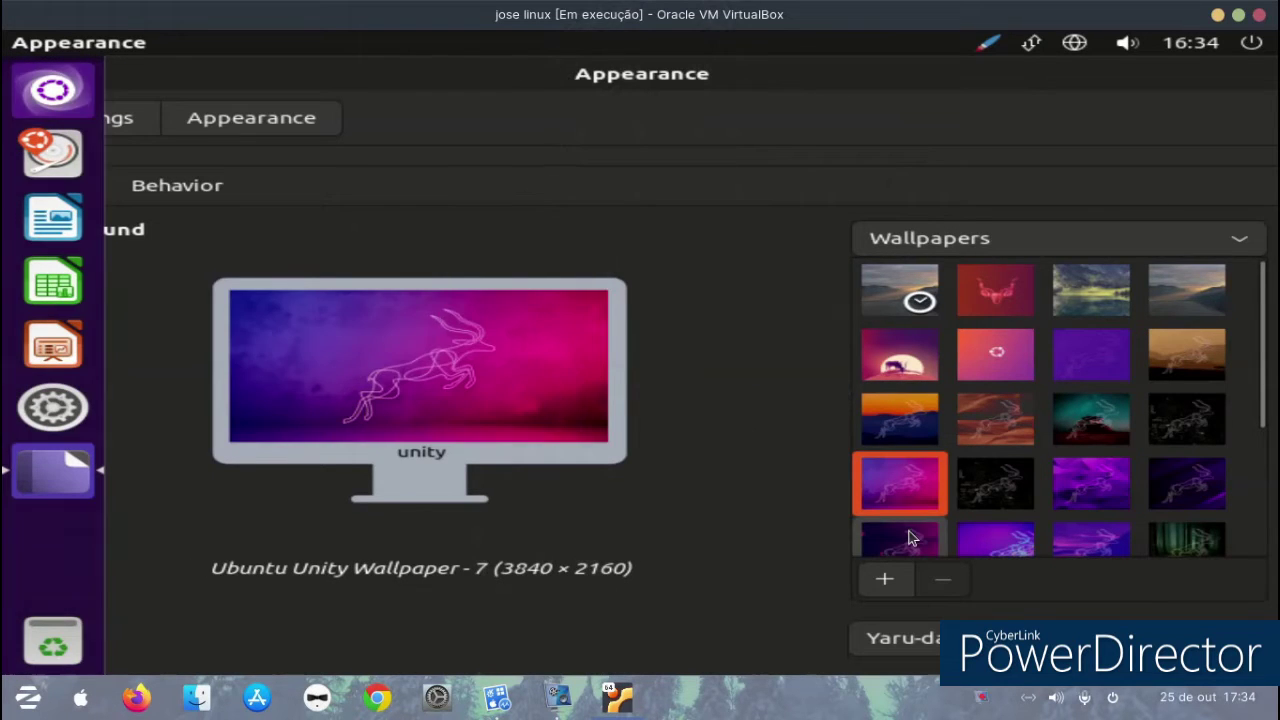
pyautogui.click(909, 538)
# Step: Try out wallpapers from the lower rows of the grid, including Ubuntu Unity Wallpapers 13, 21, 23 and 19 and the Ubuntu wallpaper
pyautogui.scroll(-3, 911, 535)
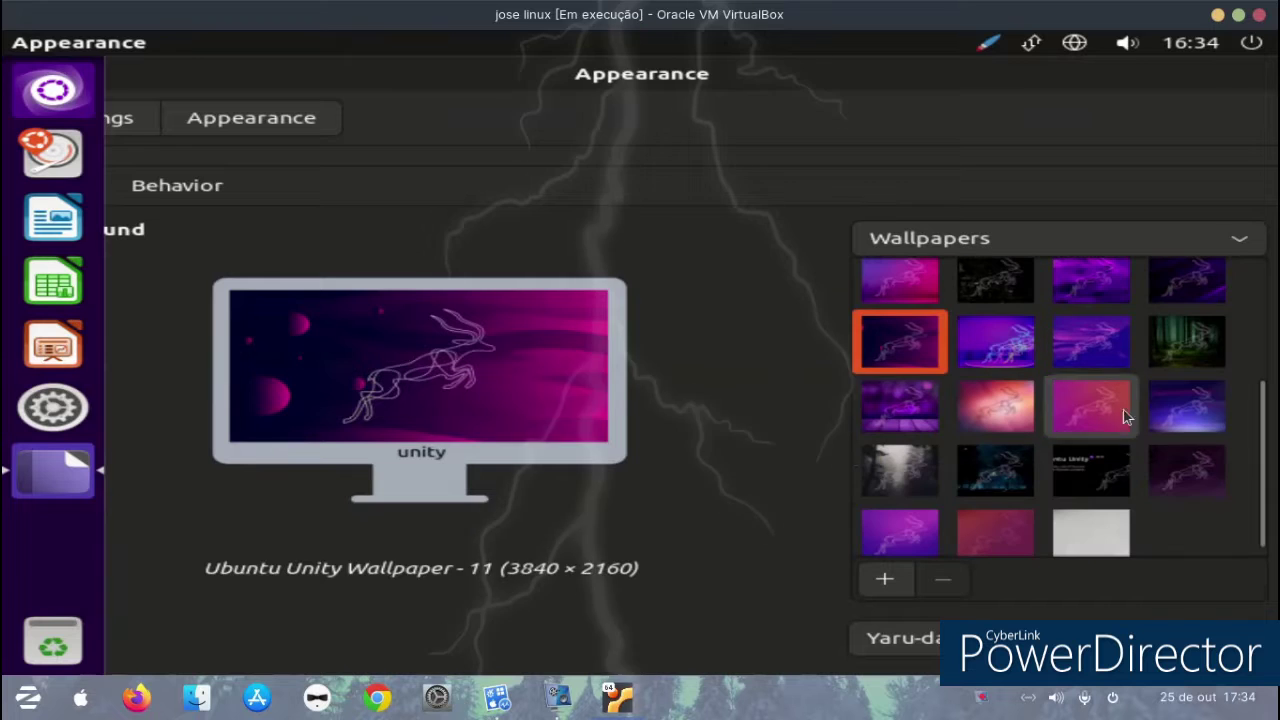
pyautogui.click(1030, 337)
pyautogui.click(1085, 341)
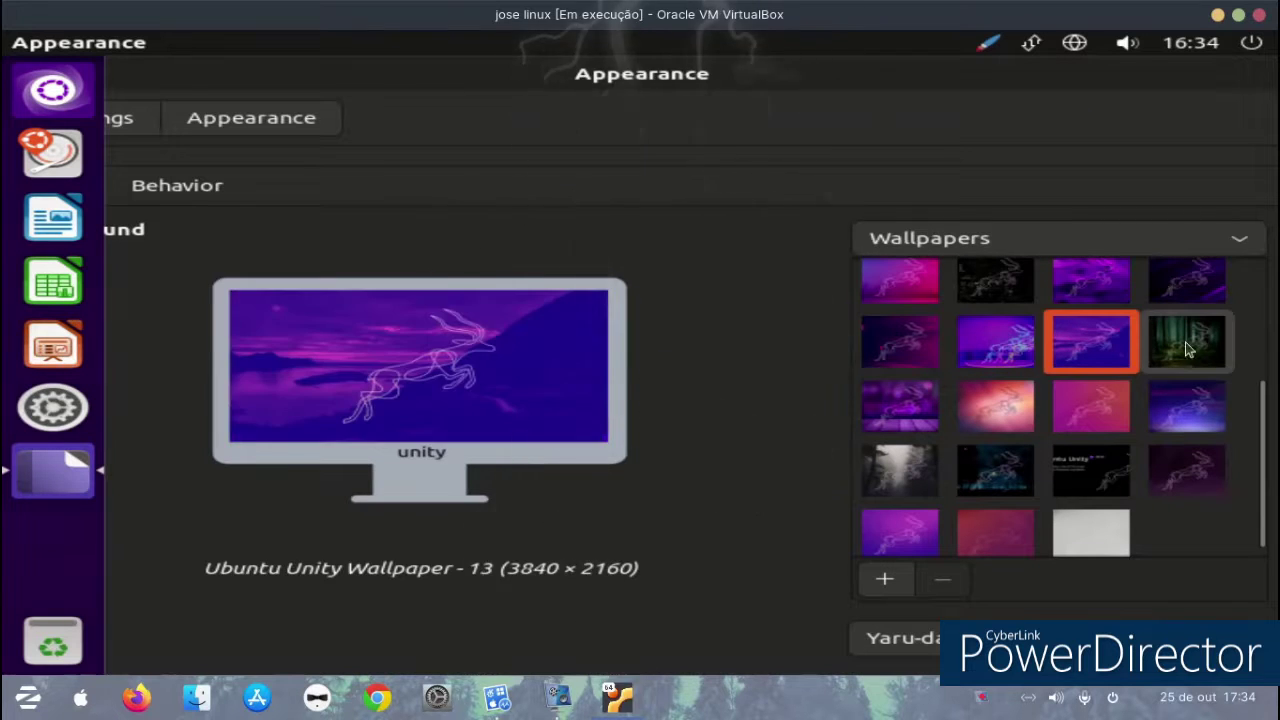
pyautogui.click(1186, 341)
pyautogui.click(1095, 465)
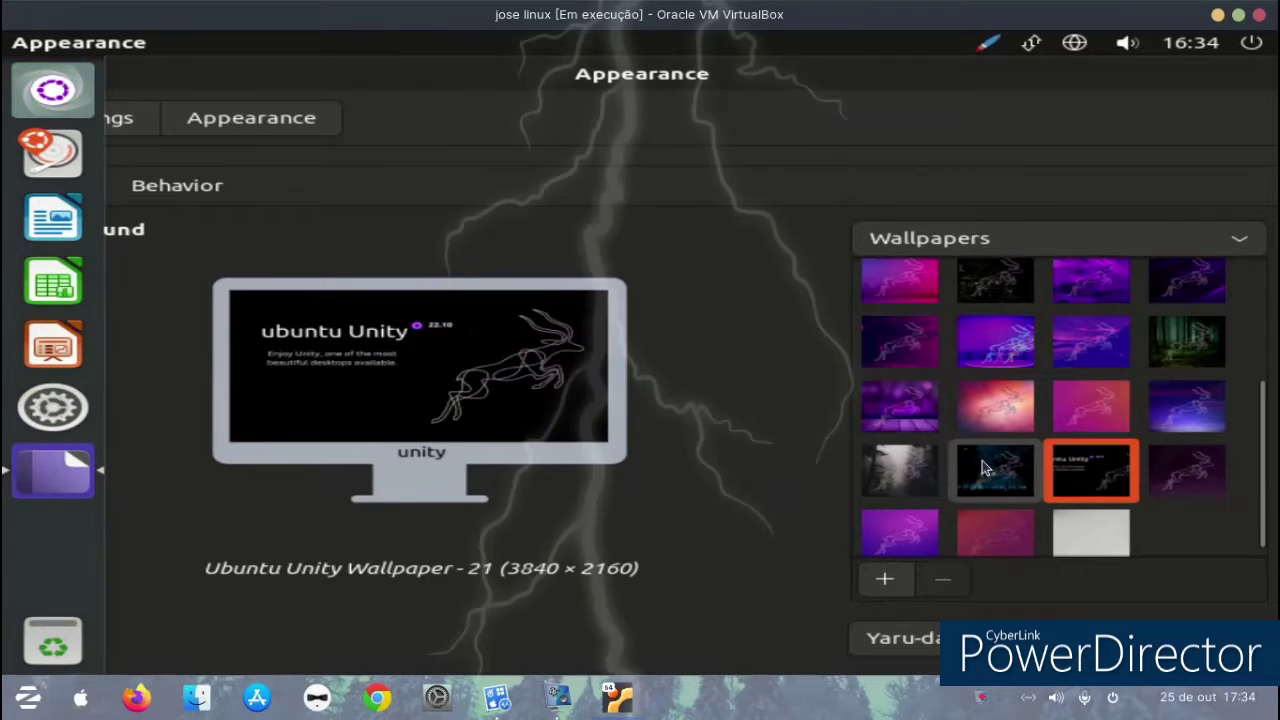
pyautogui.click(979, 465)
pyautogui.click(916, 517)
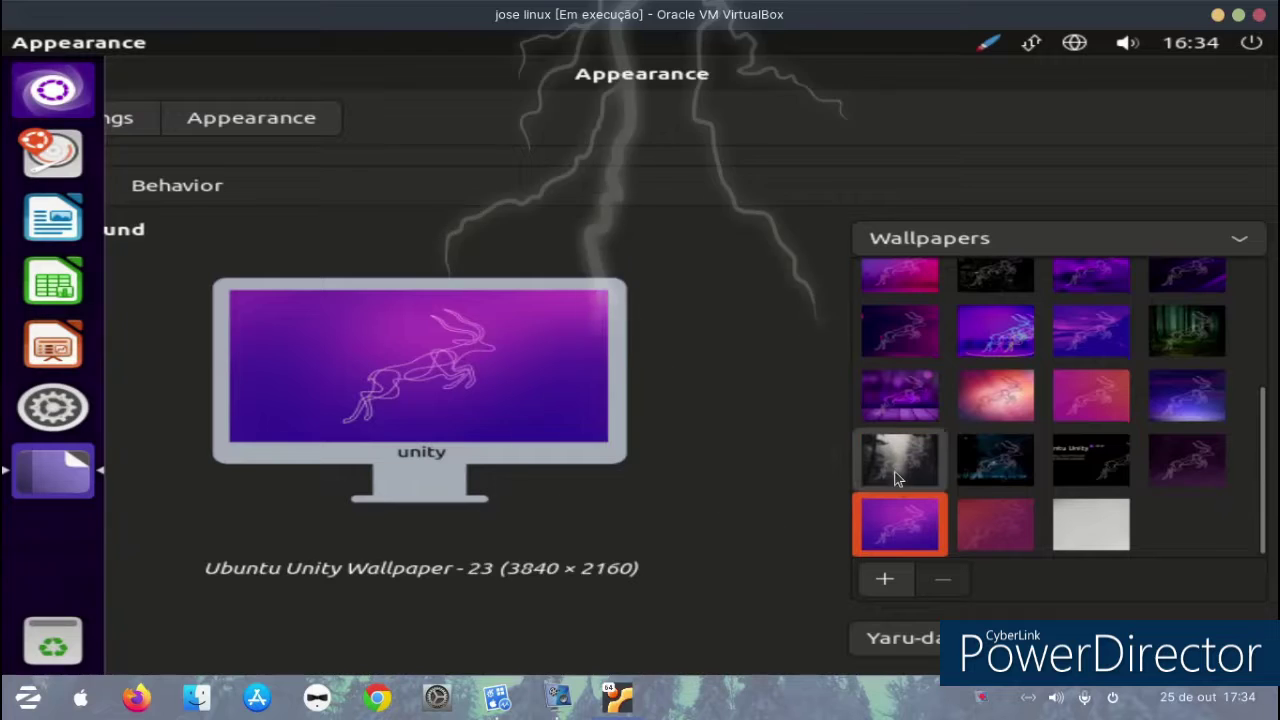
pyautogui.click(893, 478)
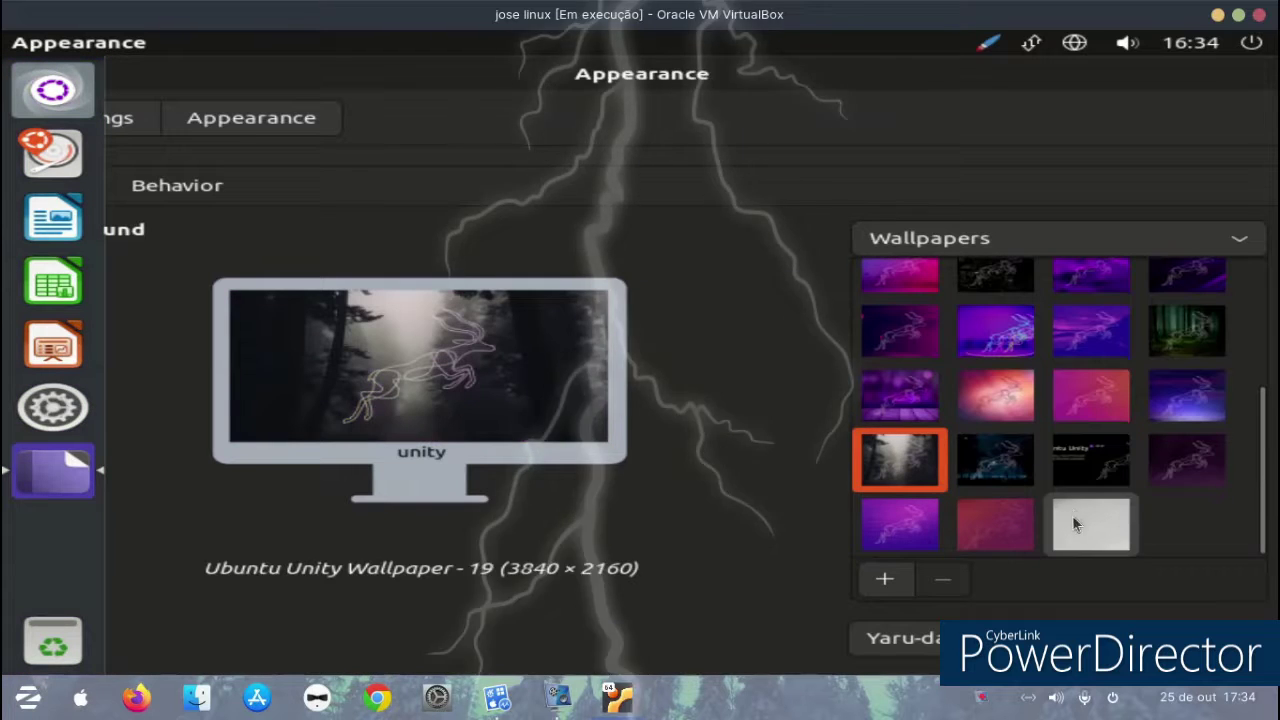
pyautogui.click(1071, 523)
pyautogui.click(995, 522)
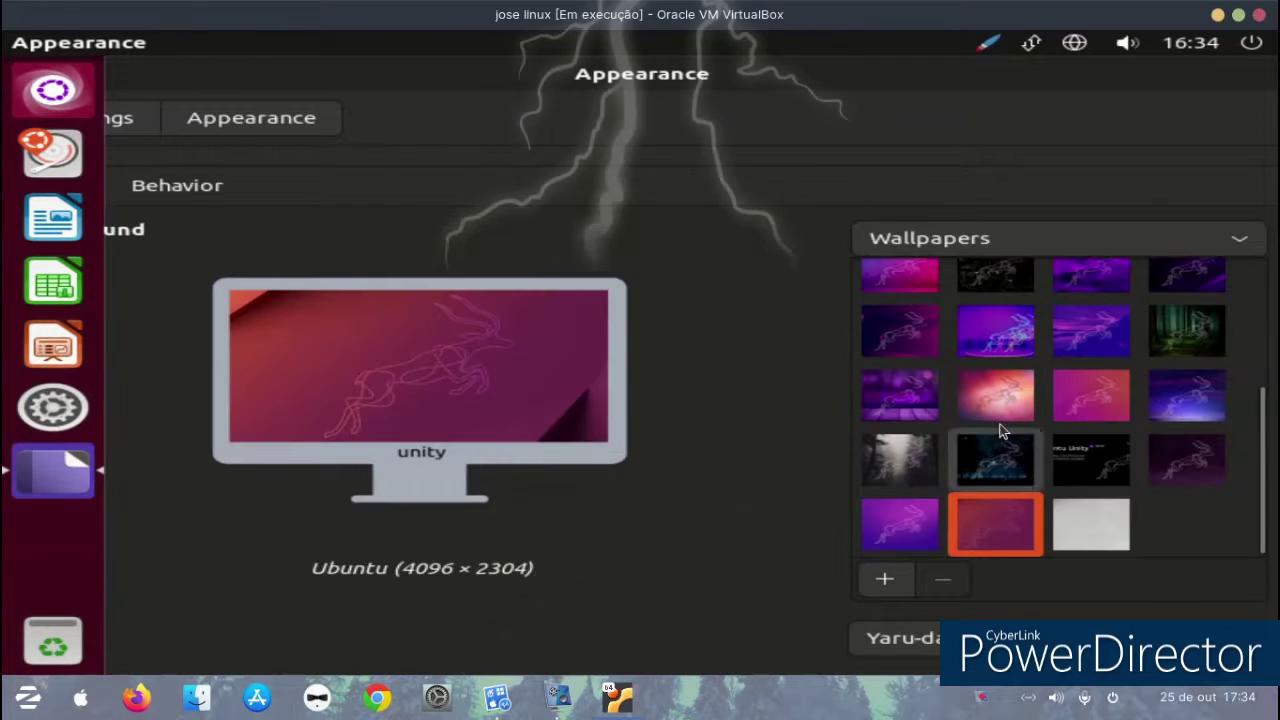
# Step: Try Ubuntu Unity Wallpapers 4, 3 and 5, and set Reflection as the desktop background
pyautogui.scroll(3, 996, 413)
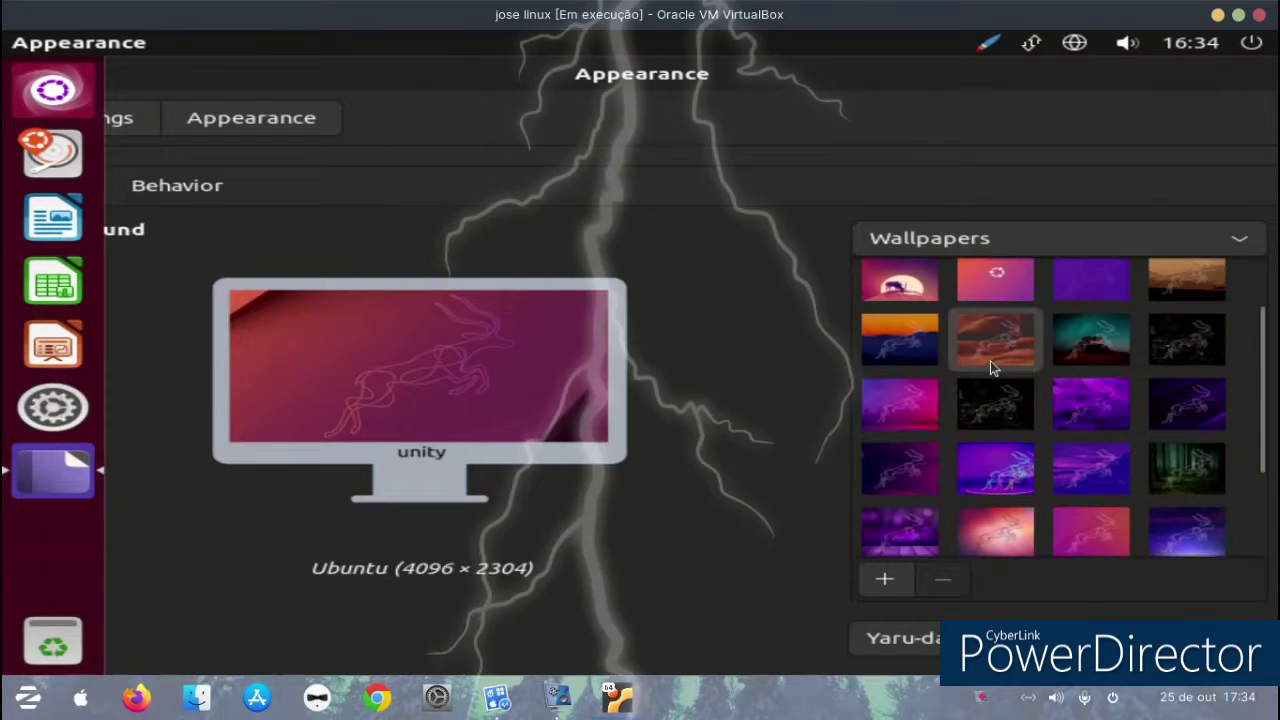
pyautogui.click(989, 359)
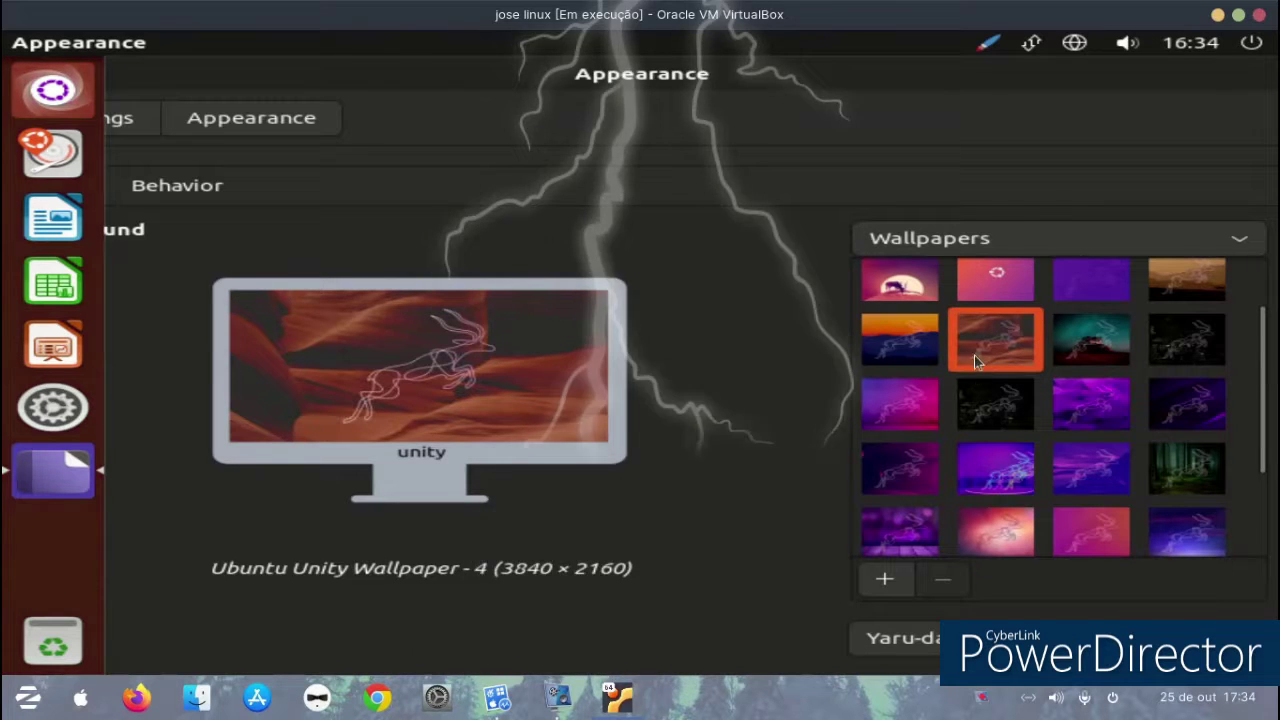
pyautogui.click(928, 360)
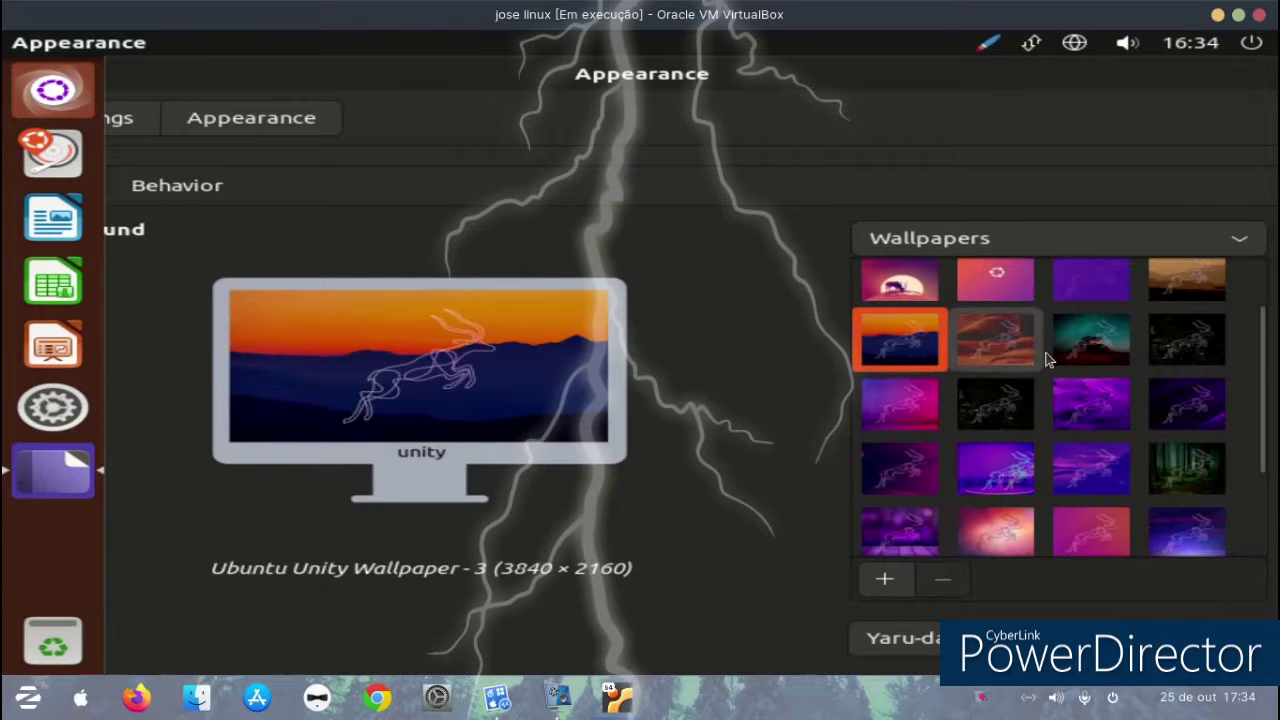
pyautogui.click(1068, 358)
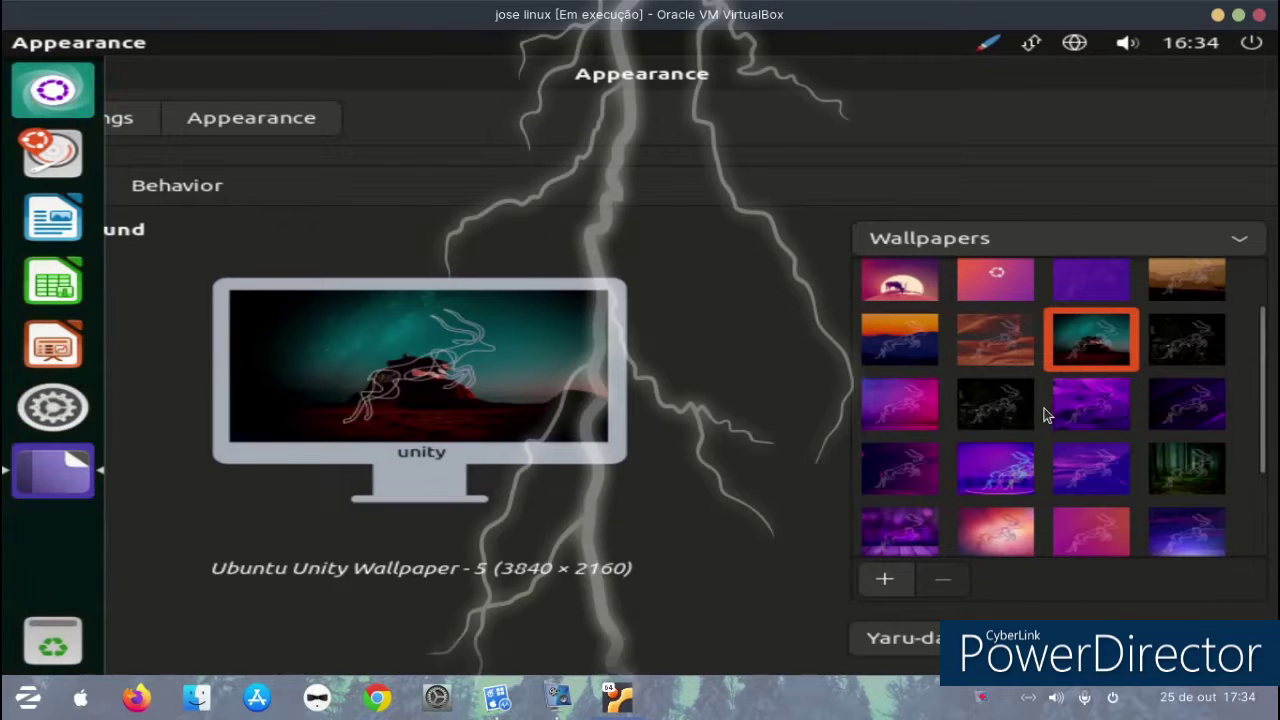
pyautogui.scroll(1, 1010, 380)
pyautogui.click(925, 364)
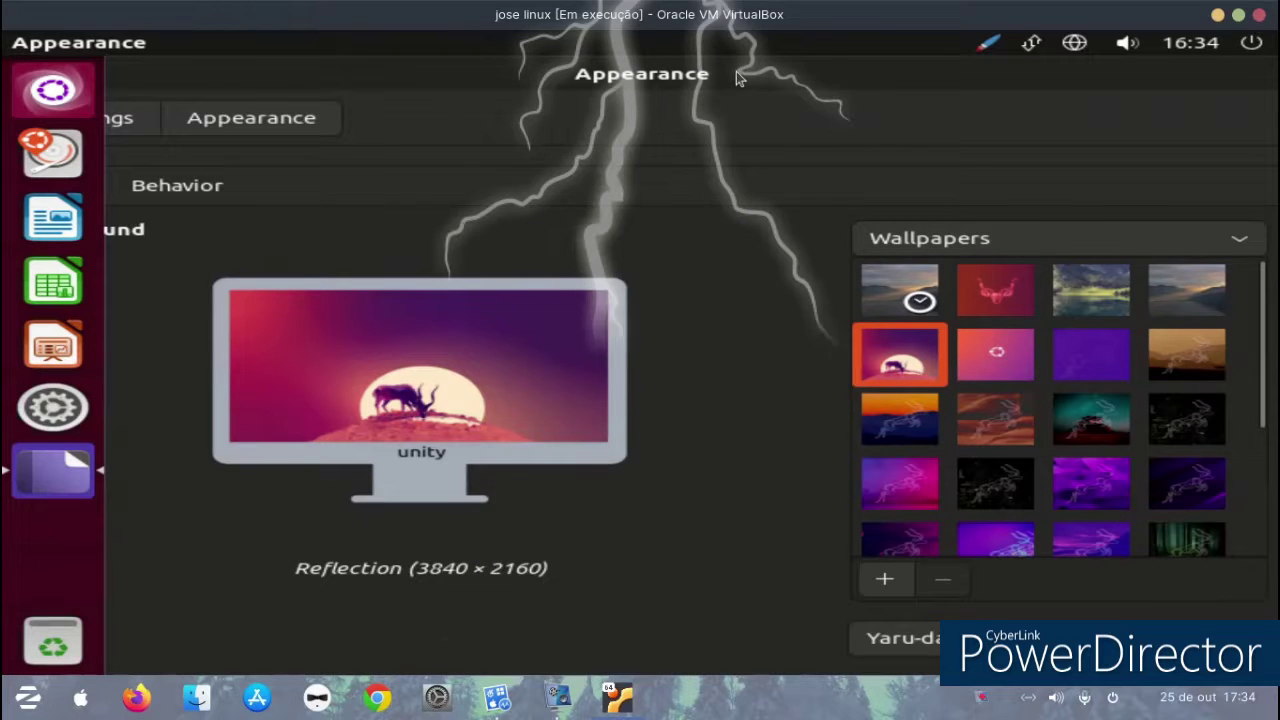
# Step: Move the Appearance window until its title bar controls are reachable, and close it
pyautogui.moveTo(746, 102); pyautogui.dragTo(785, 136)
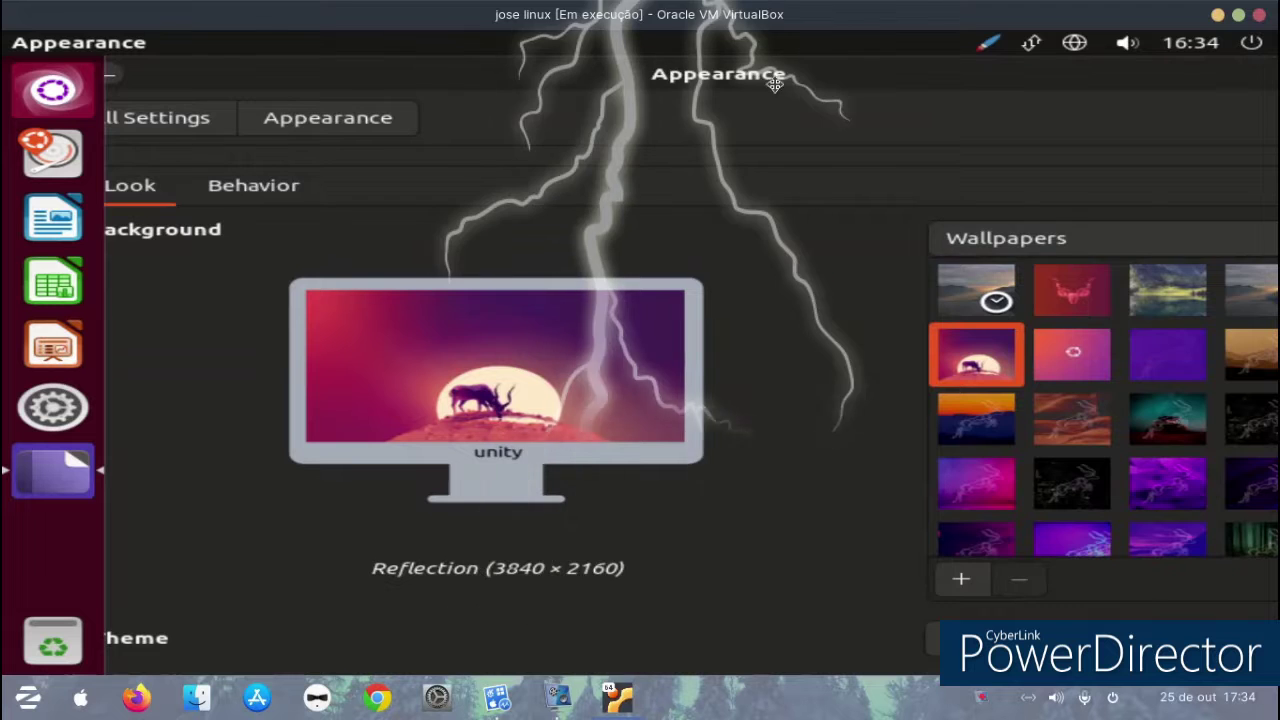
pyautogui.moveTo(446, 93); pyautogui.dragTo(378, 82)
pyautogui.click(179, 75)
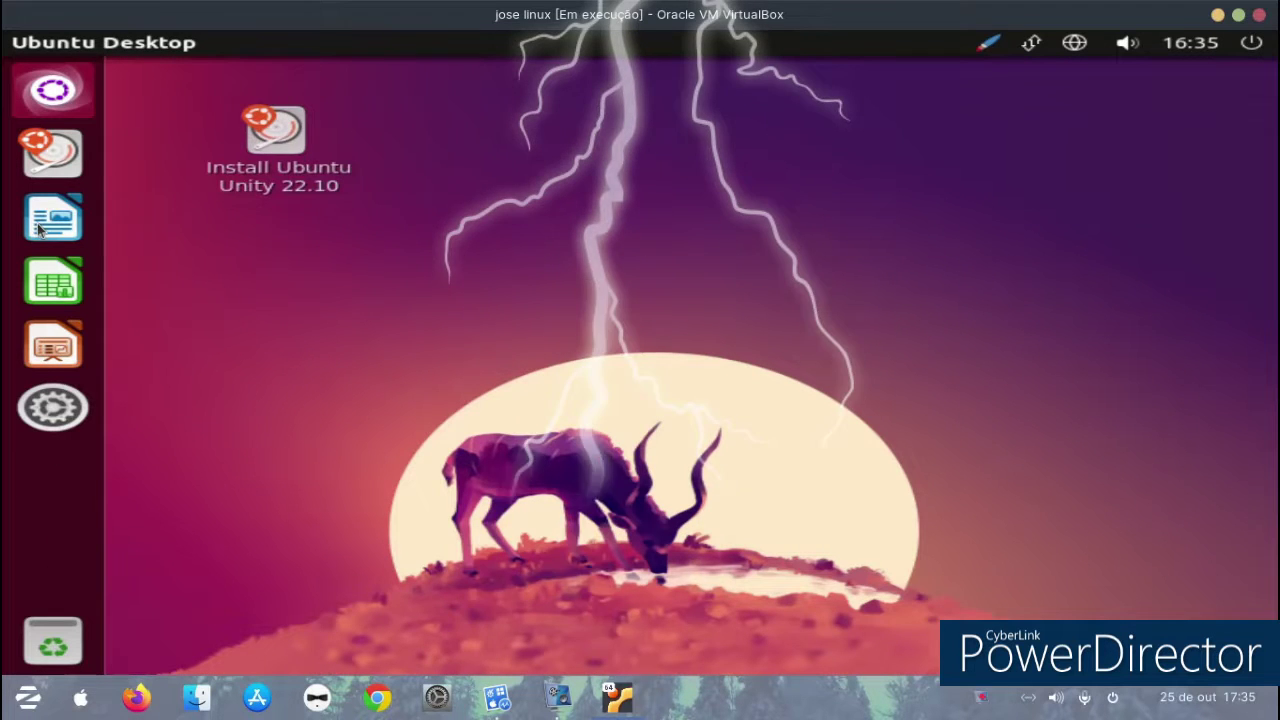
# Step: Look briefly at the Dash, and examine the top panel's calendar, sound, network and keyboard layout indicators
pyautogui.click(53, 90)
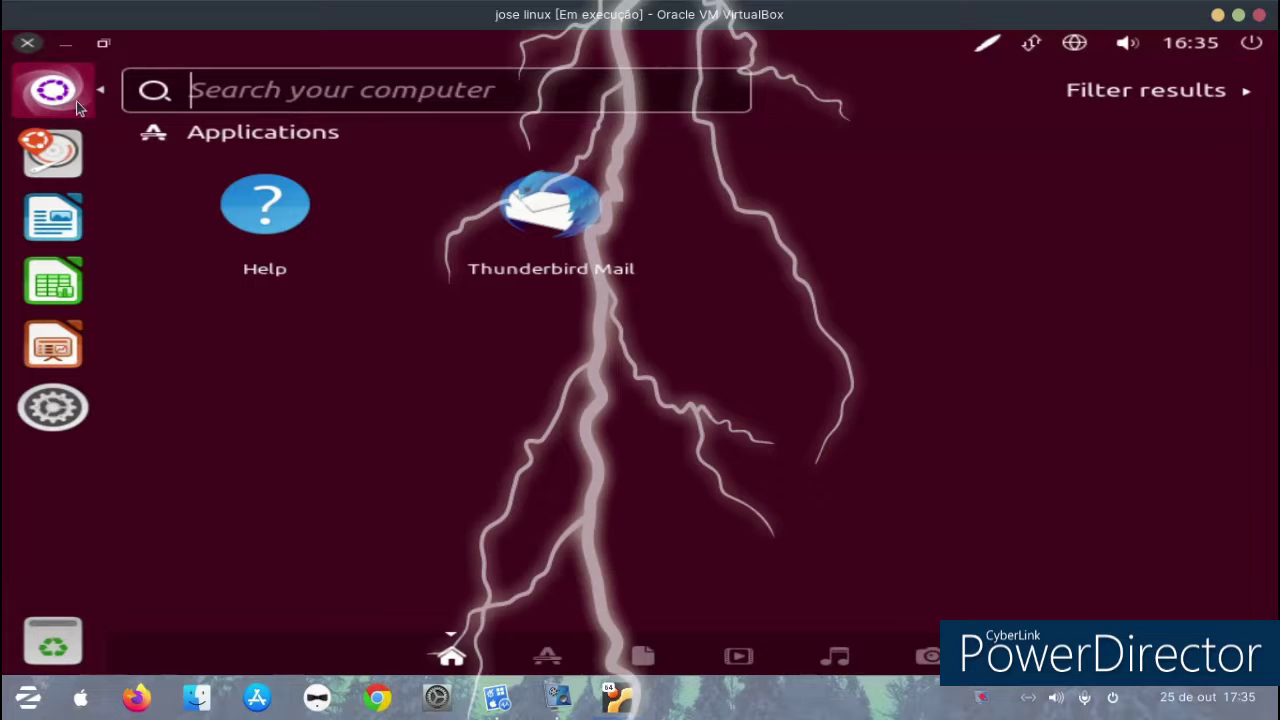
pyautogui.press('Escape')
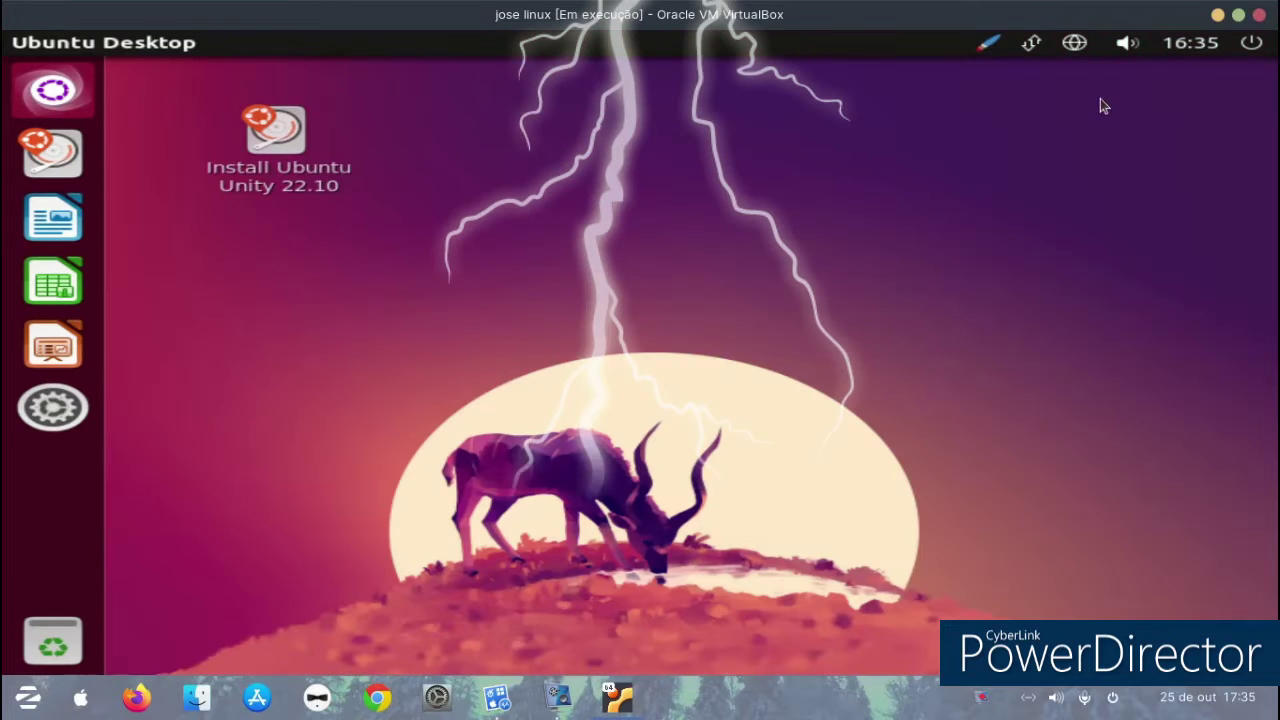
pyautogui.click(1252, 46)
pyautogui.moveTo(1196, 54)
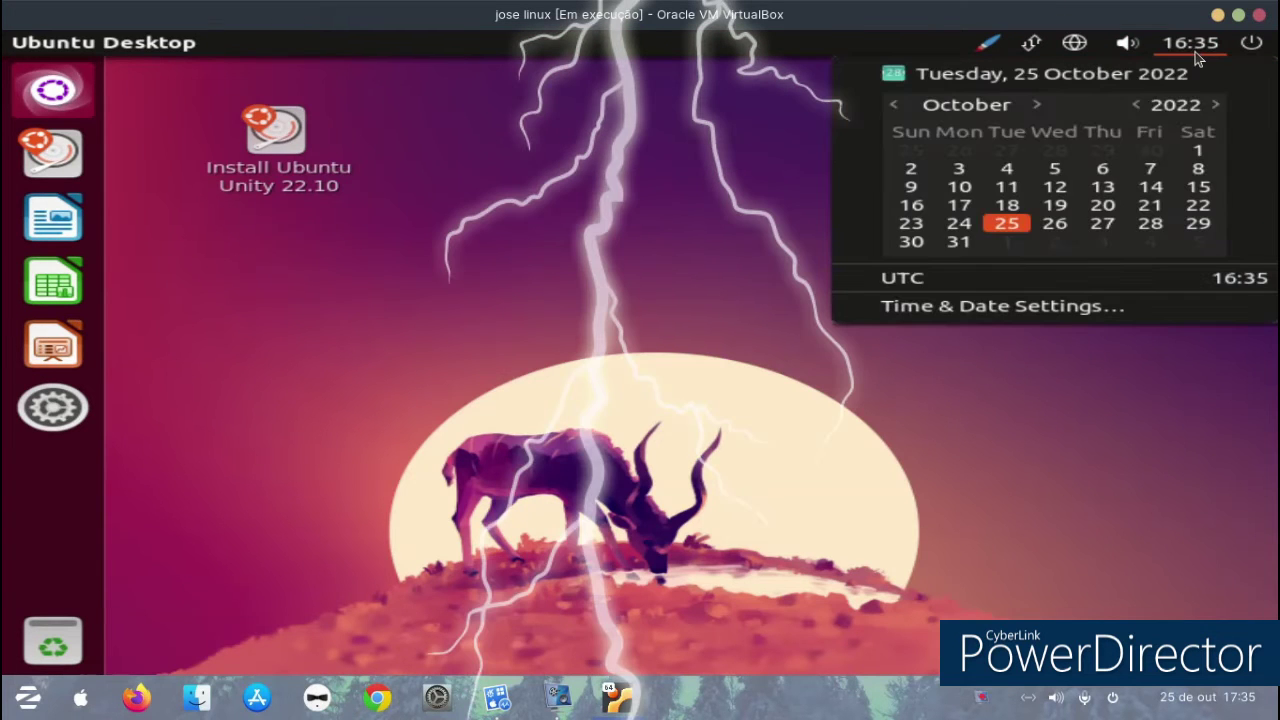
pyautogui.moveTo(1127, 46)
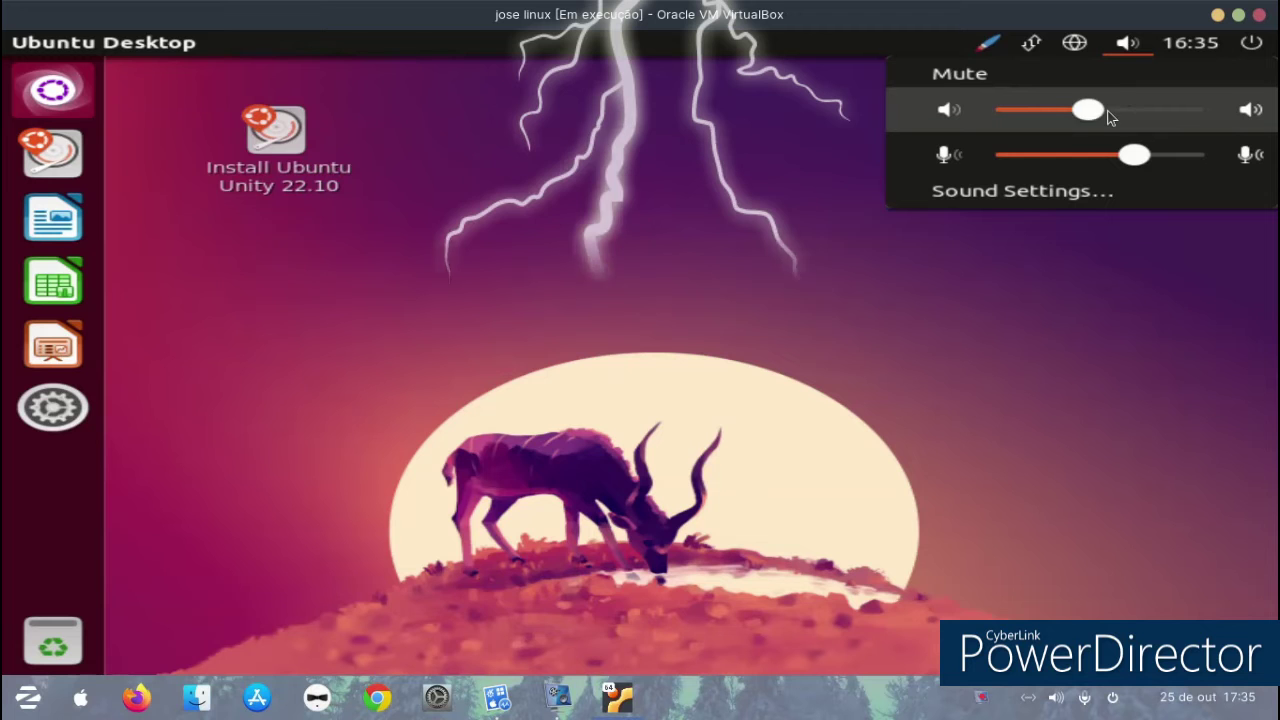
pyautogui.moveTo(1113, 170); pyautogui.dragTo(1113, 165)
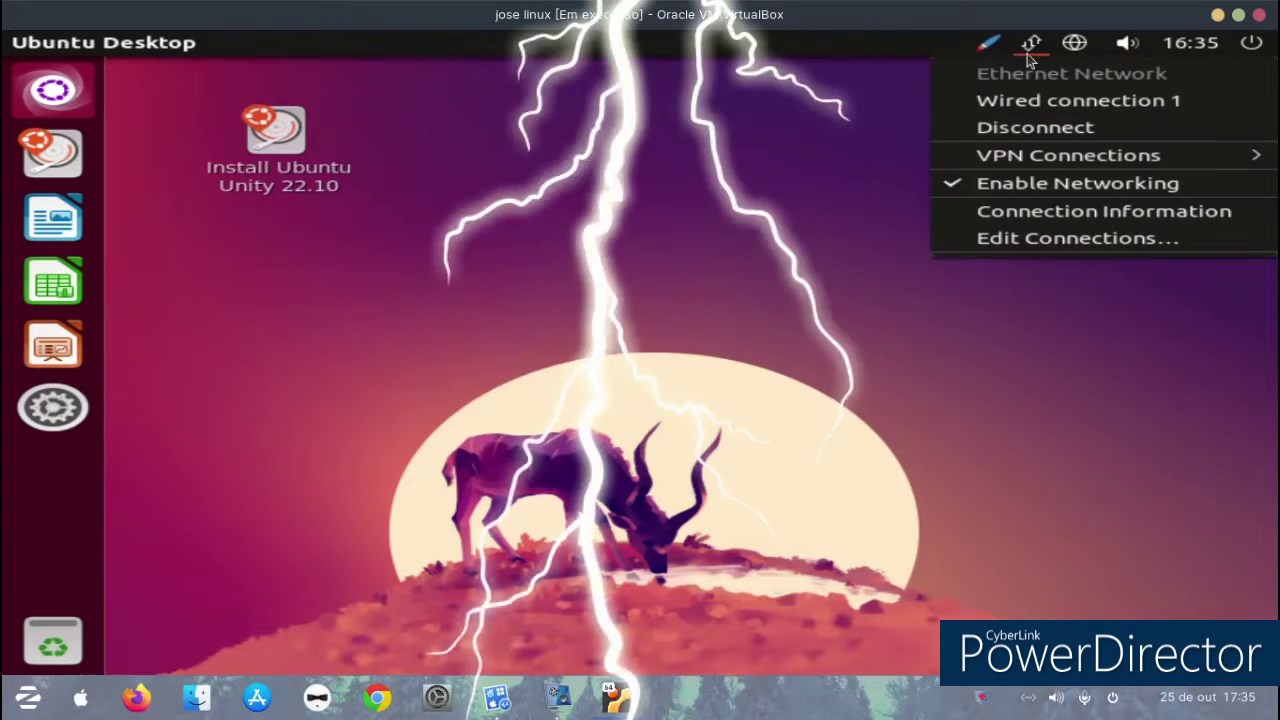
pyautogui.moveTo(1016, 58)
pyautogui.moveTo(1072, 48)
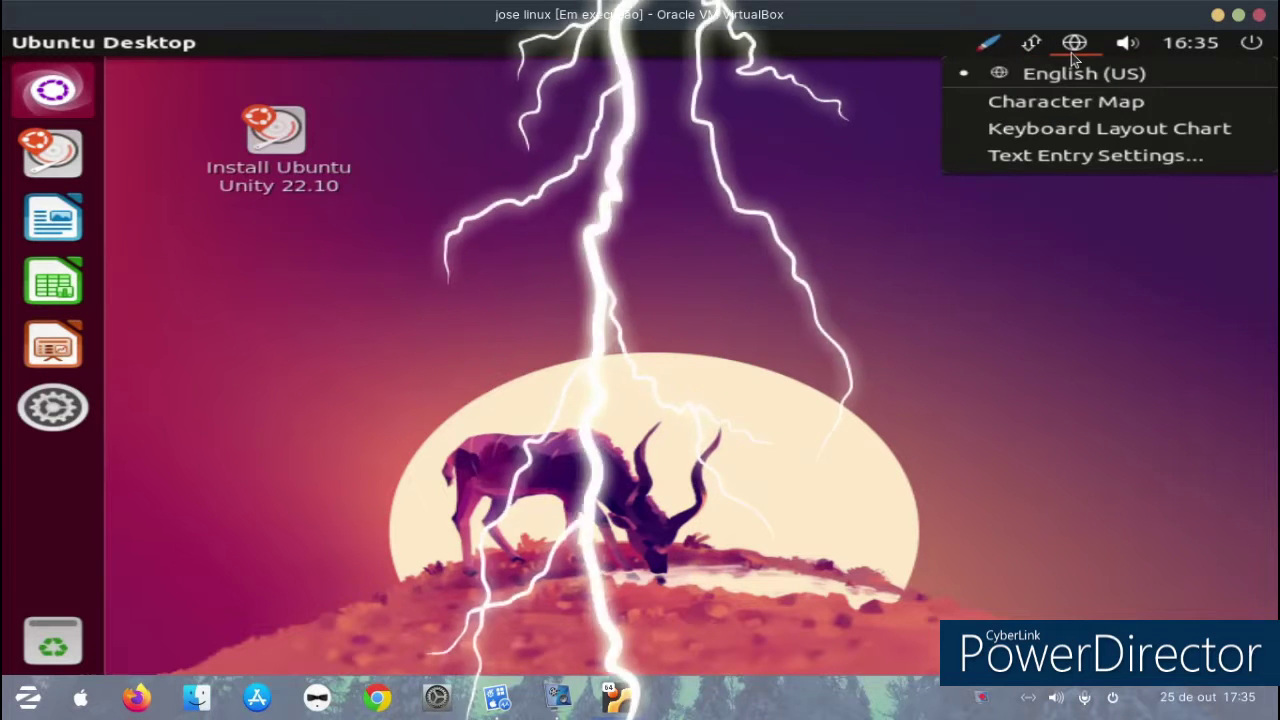
pyautogui.click(1066, 106)
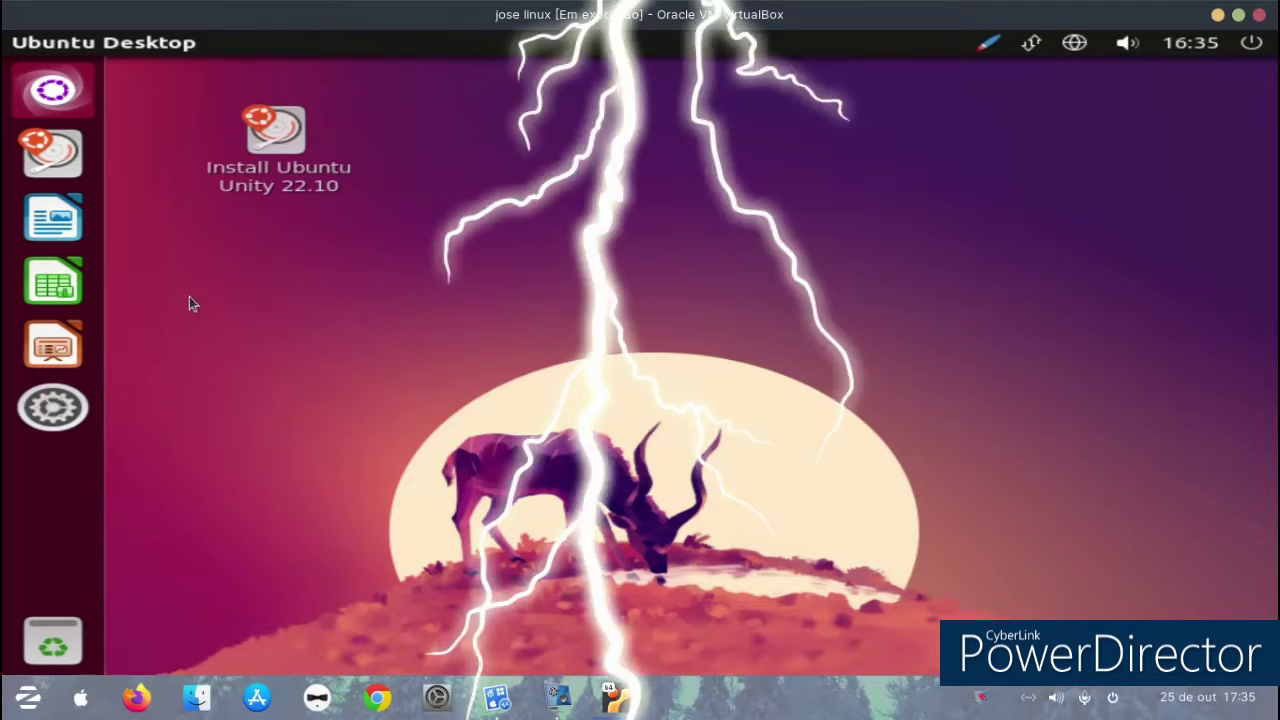
# Step: Expand the Dash result filters, try the Applications, Files & Folders and Dash plugins options, and collapse the filters
pyautogui.click(54, 91)
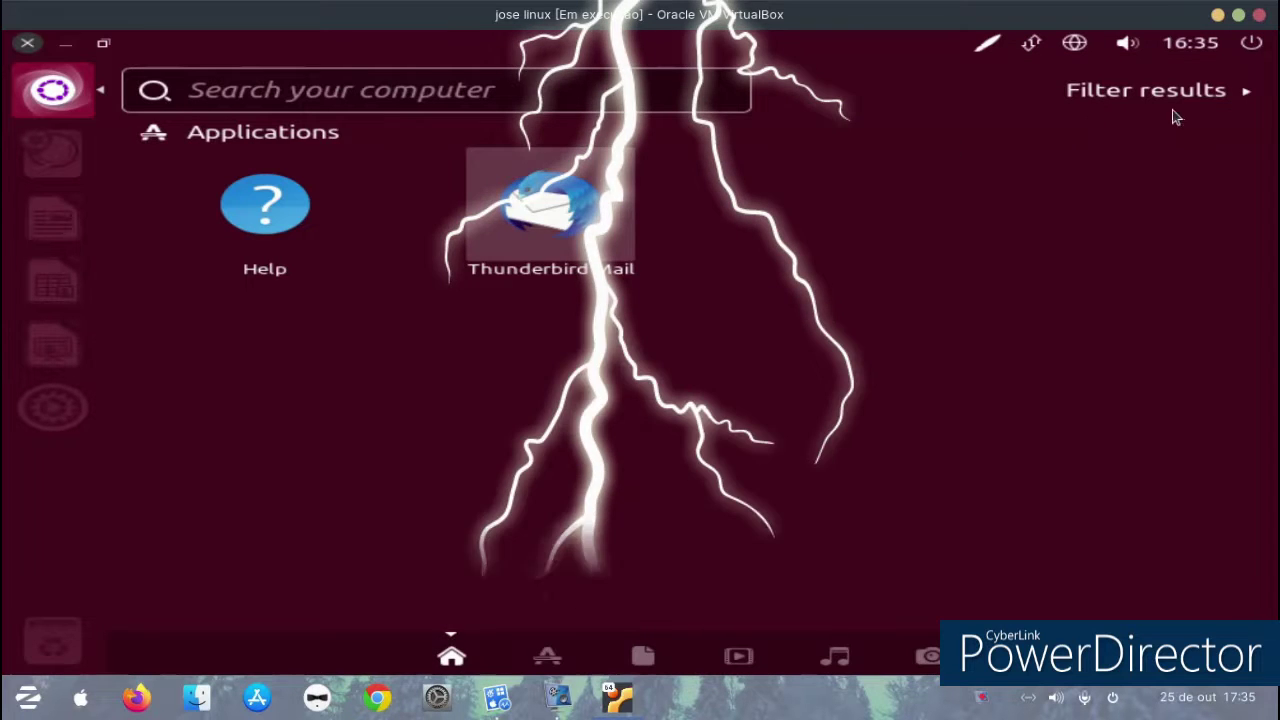
pyautogui.click(1161, 92)
pyautogui.click(852, 190)
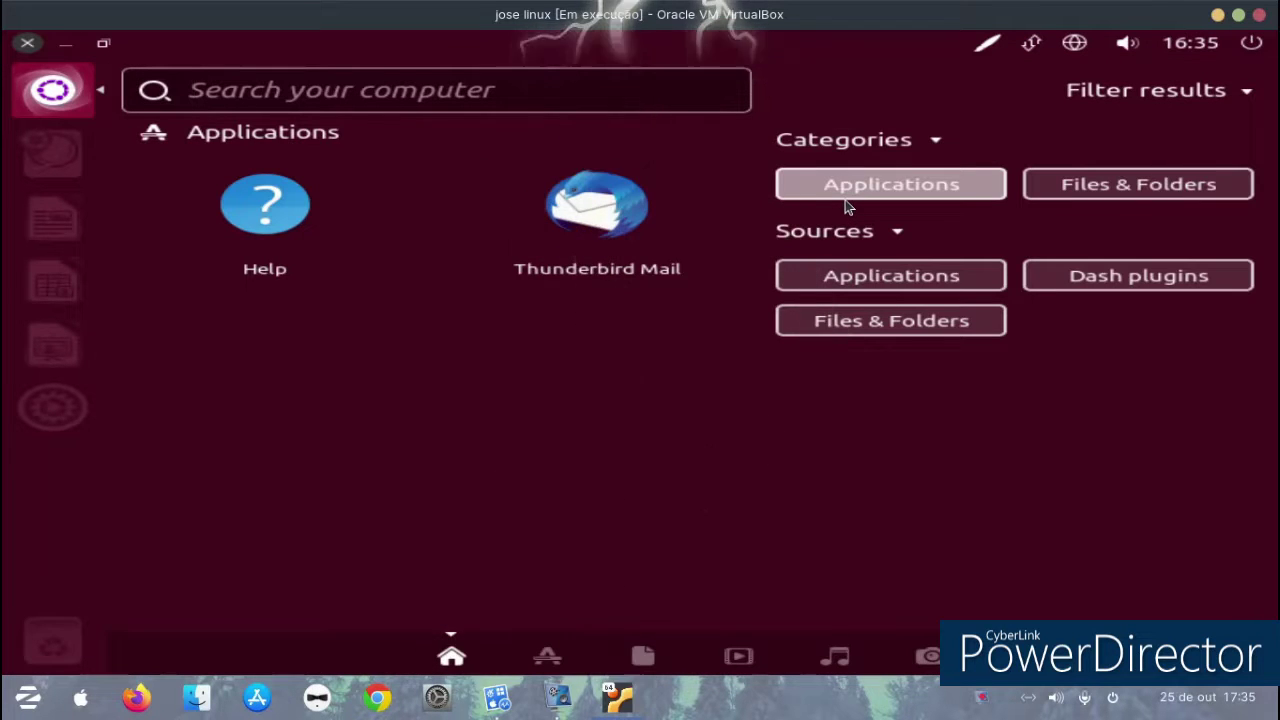
pyautogui.click(847, 288)
pyautogui.click(860, 320)
pyautogui.click(1064, 276)
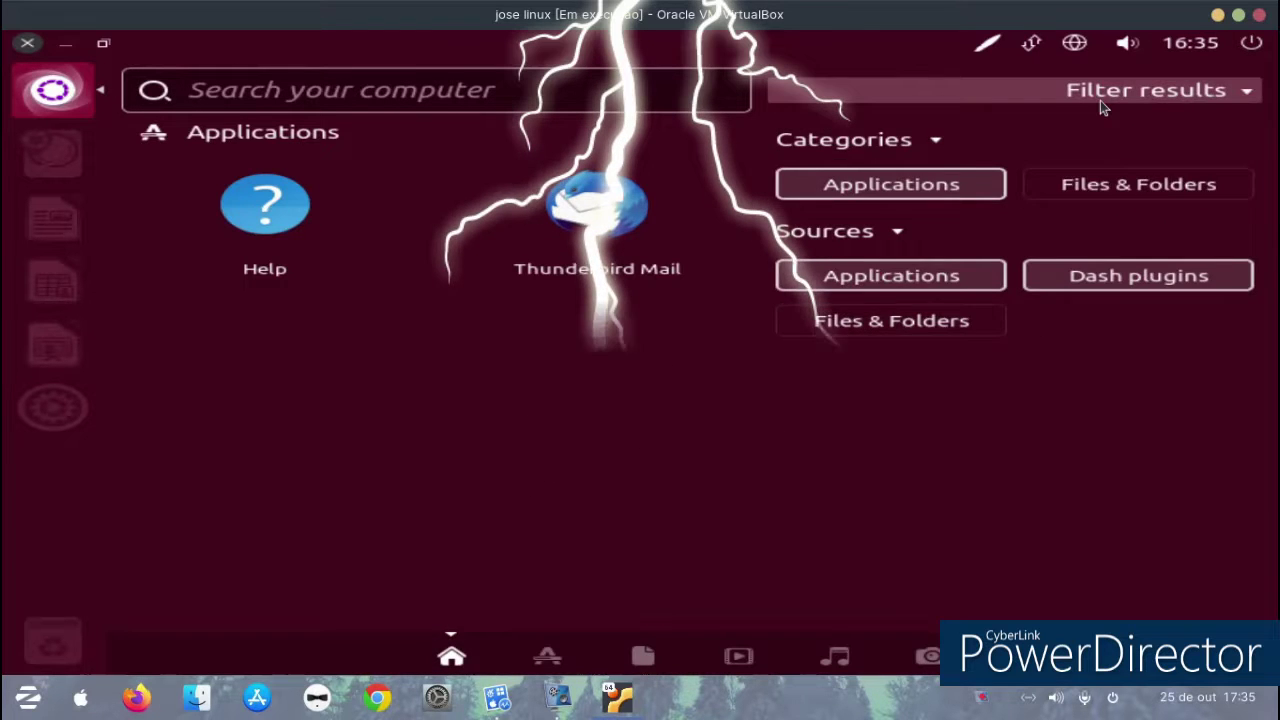
pyautogui.click(1100, 100)
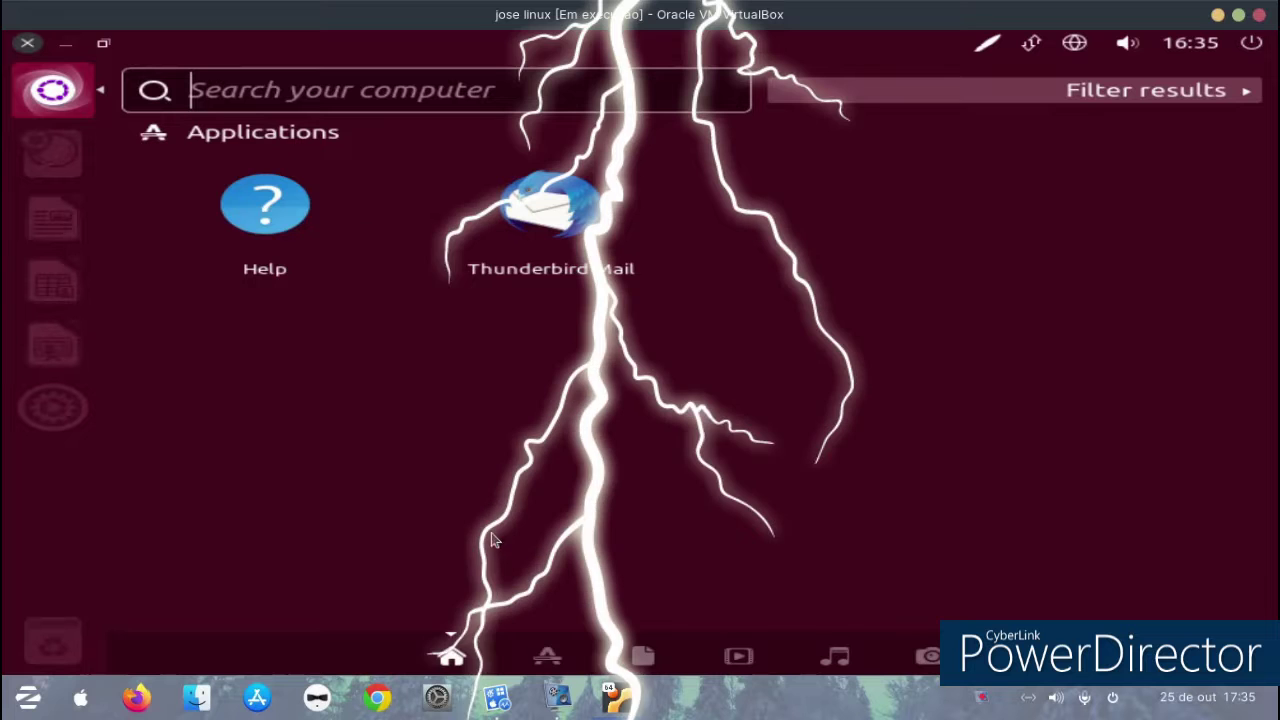
# Step: Launch AisleRiot Solitaire from the installed applications and move the 3 of clubs onto the 4 of hearts before closing the game
pyautogui.click(547, 656)
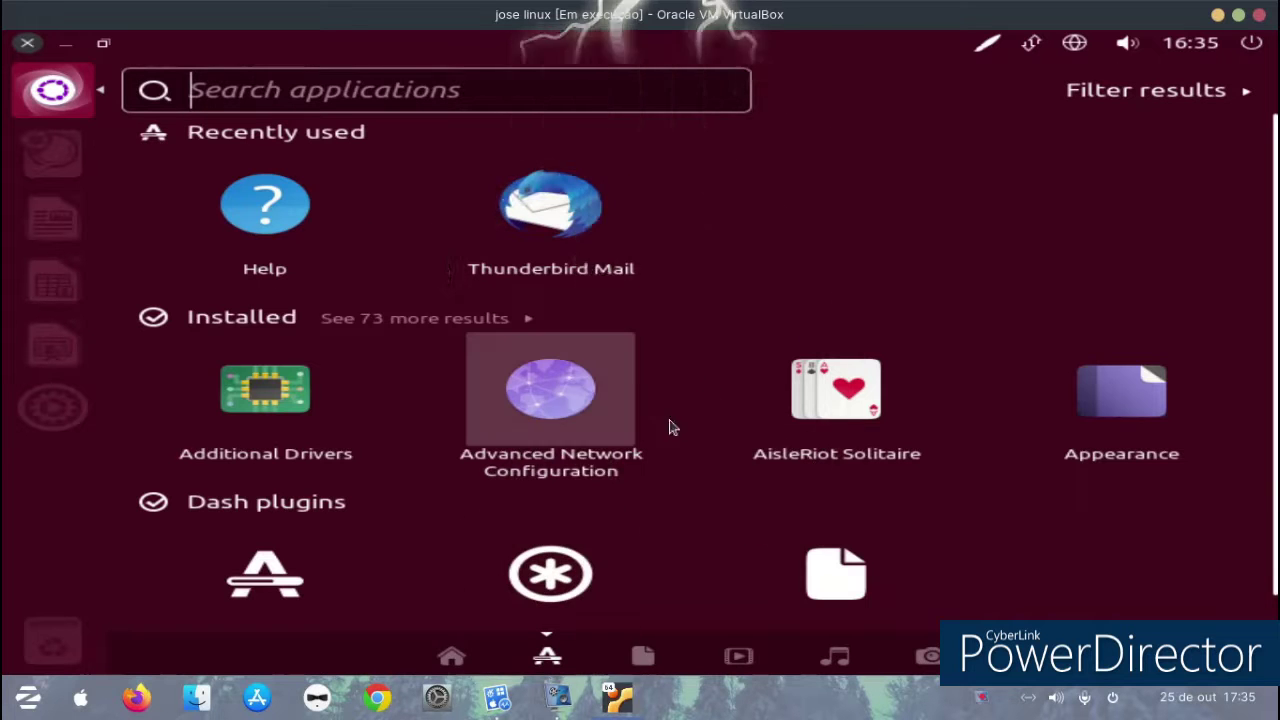
pyautogui.scroll(-1, 698, 380)
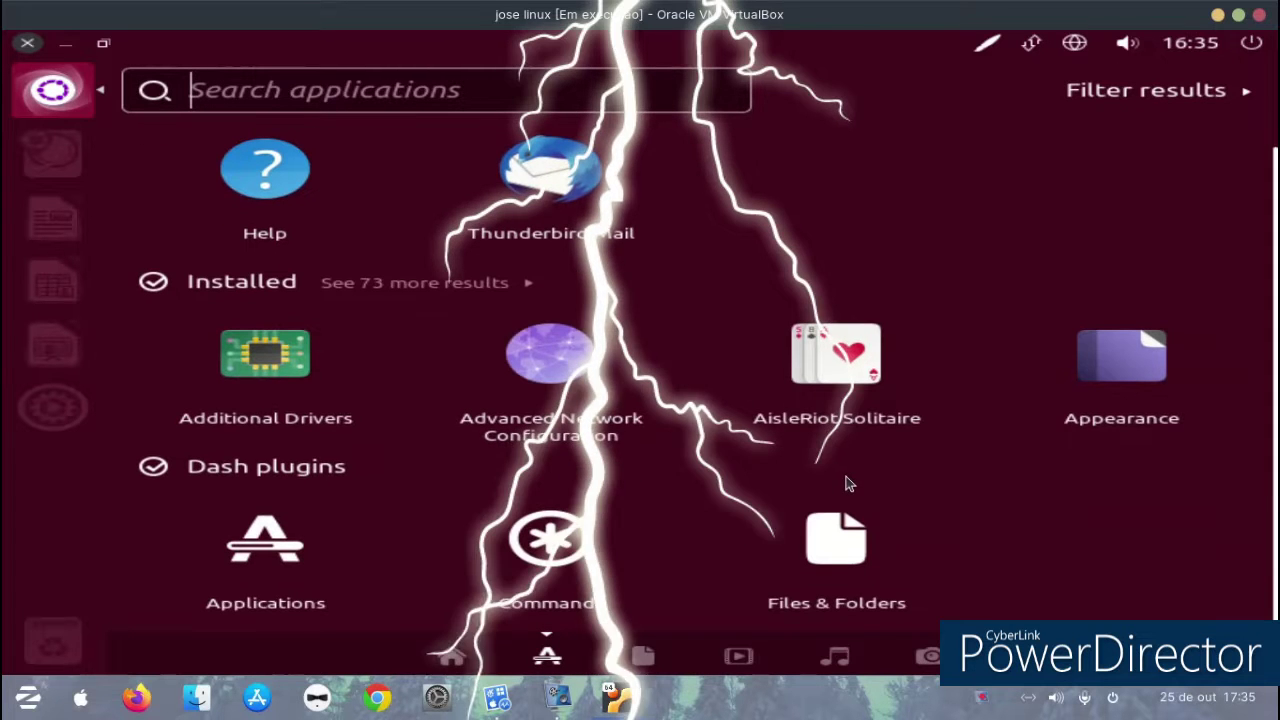
pyautogui.click(790, 385)
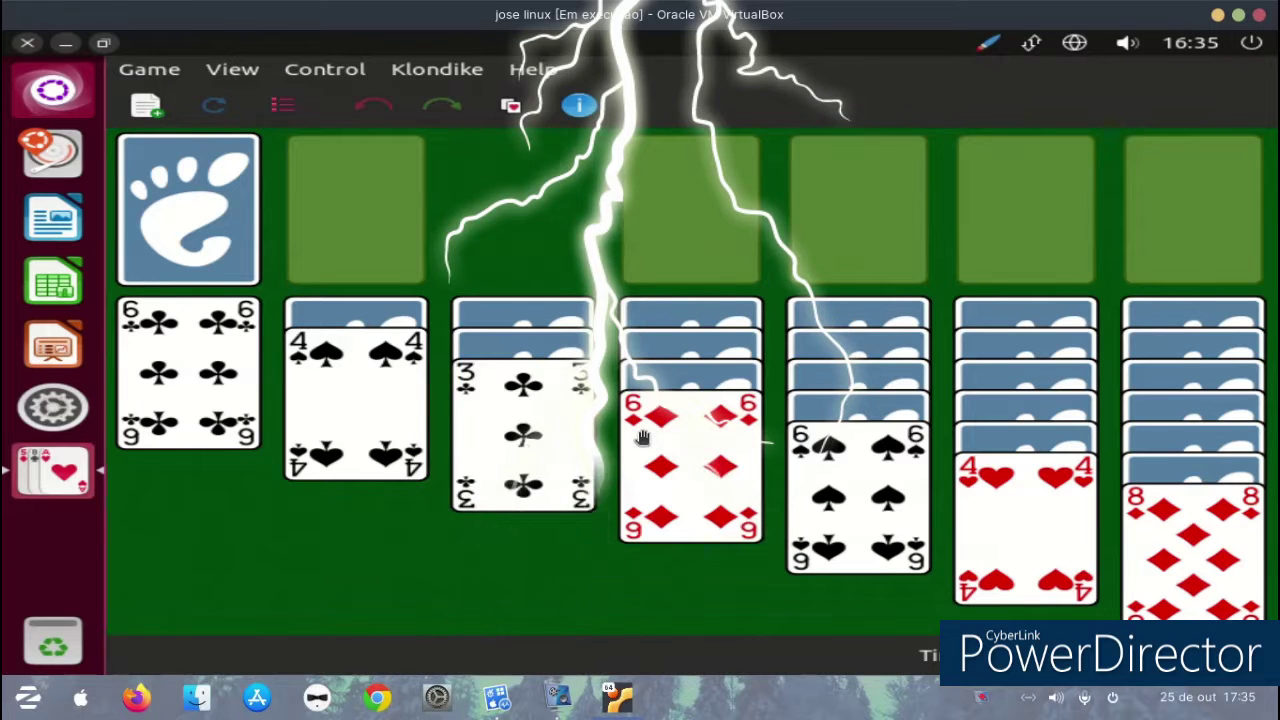
pyautogui.moveTo(487, 428); pyautogui.dragTo(985, 550)
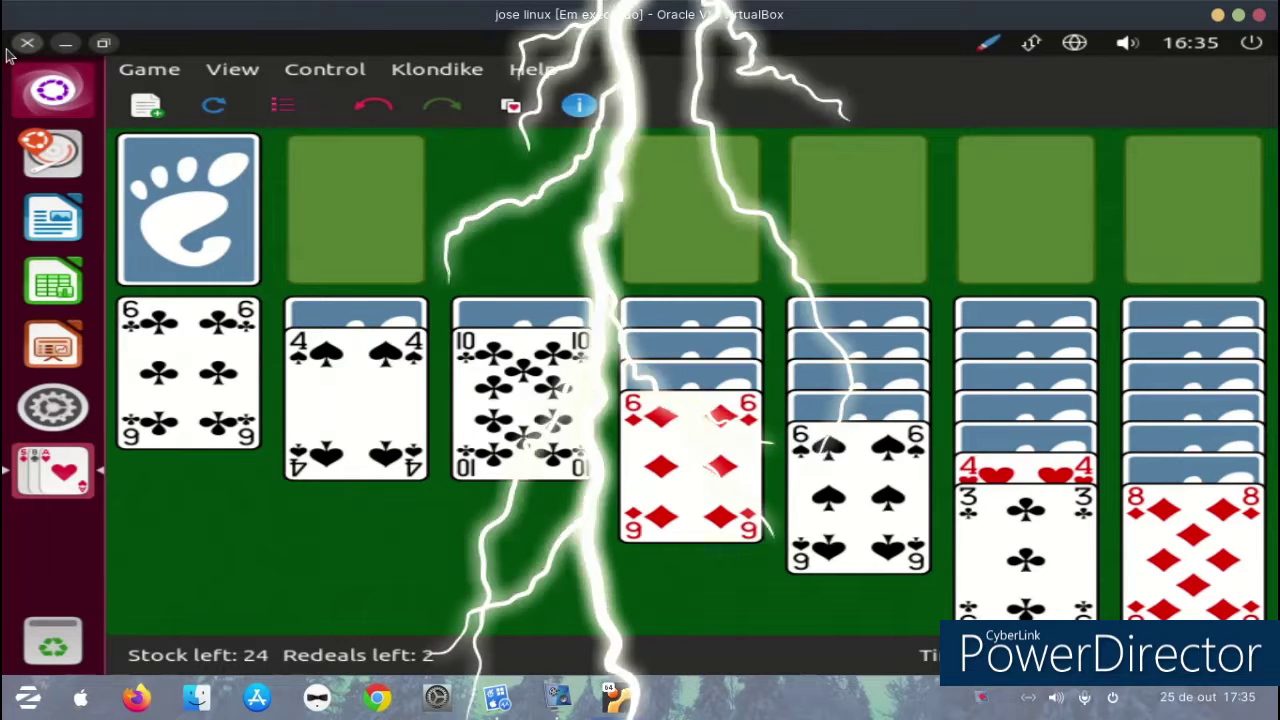
pyautogui.click(26, 48)
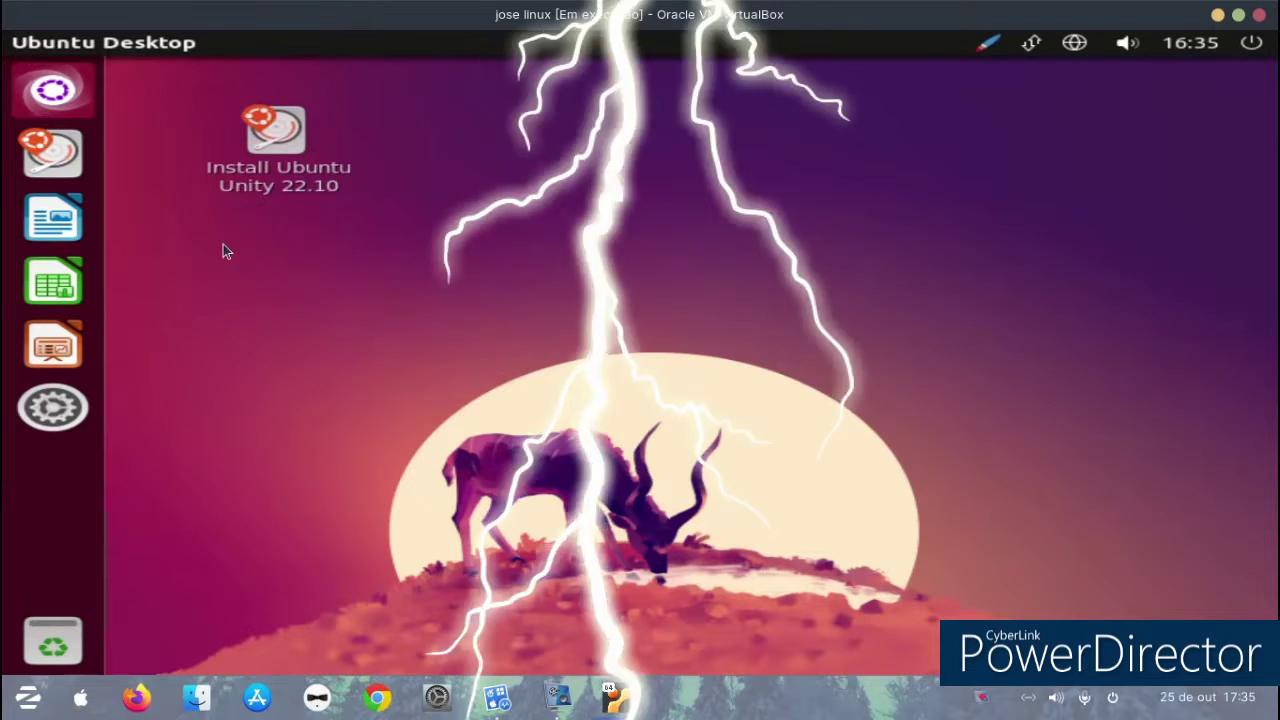
# Step: View the descriptions of the Applications and Commands search plugins in the Dash, and close the Dash
pyautogui.click(55, 90)
pyautogui.click(549, 660)
pyautogui.scroll(-1, 568, 407)
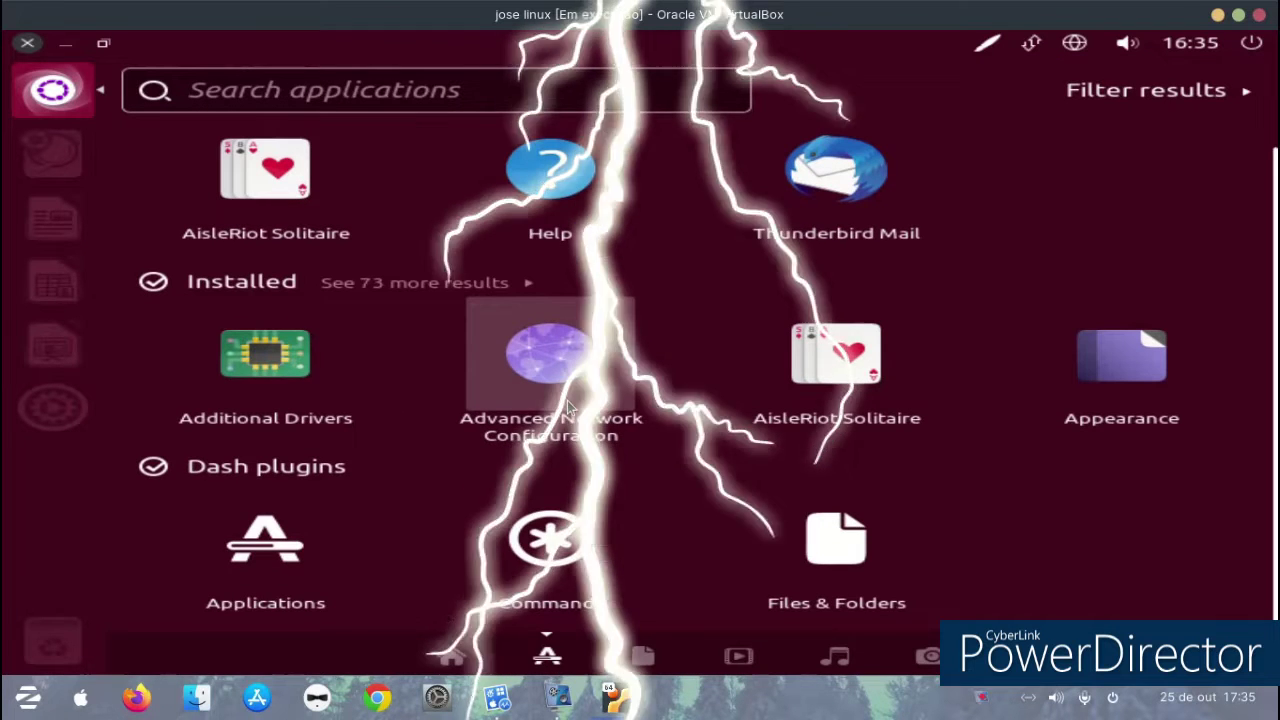
pyautogui.click(282, 575)
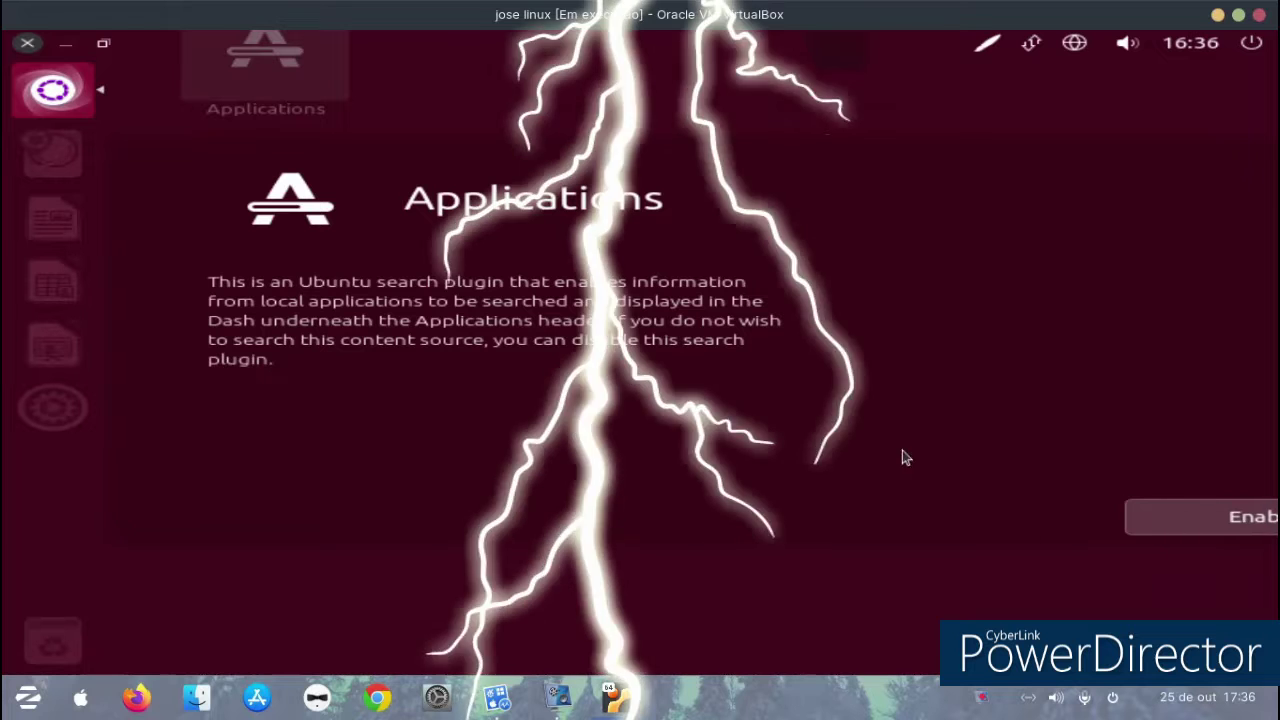
pyautogui.press('Escape')
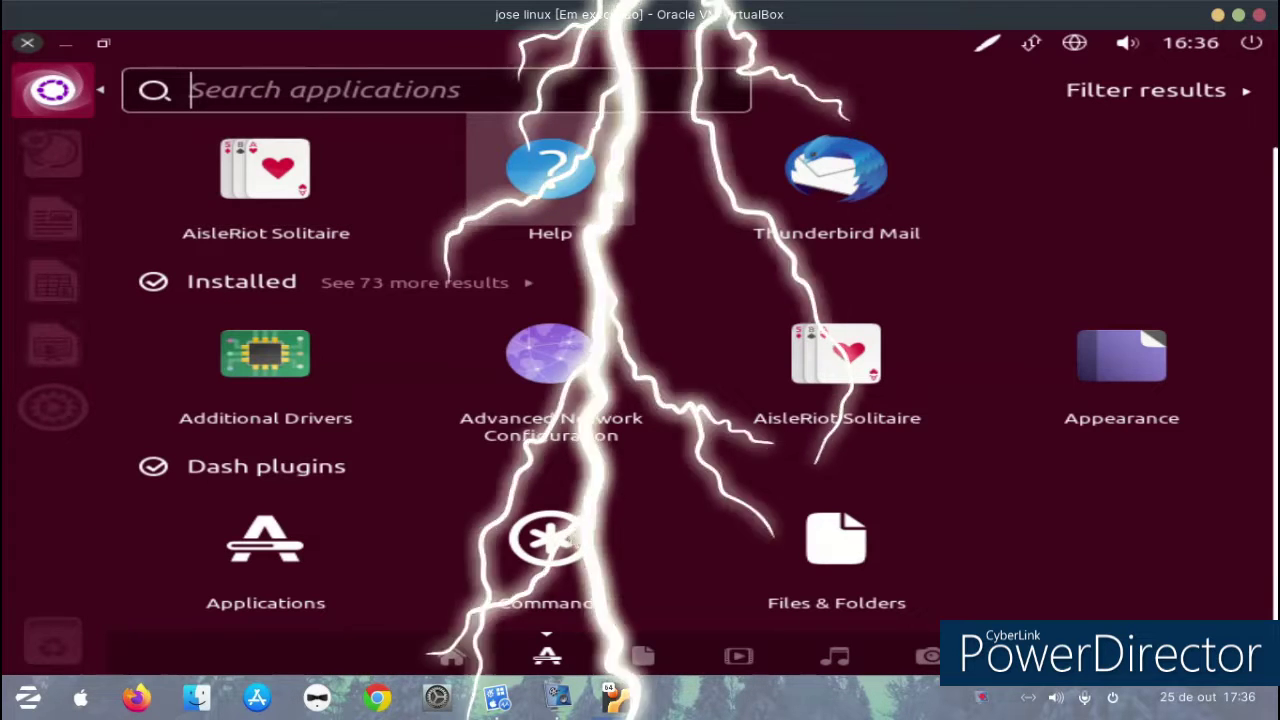
pyautogui.click(575, 540)
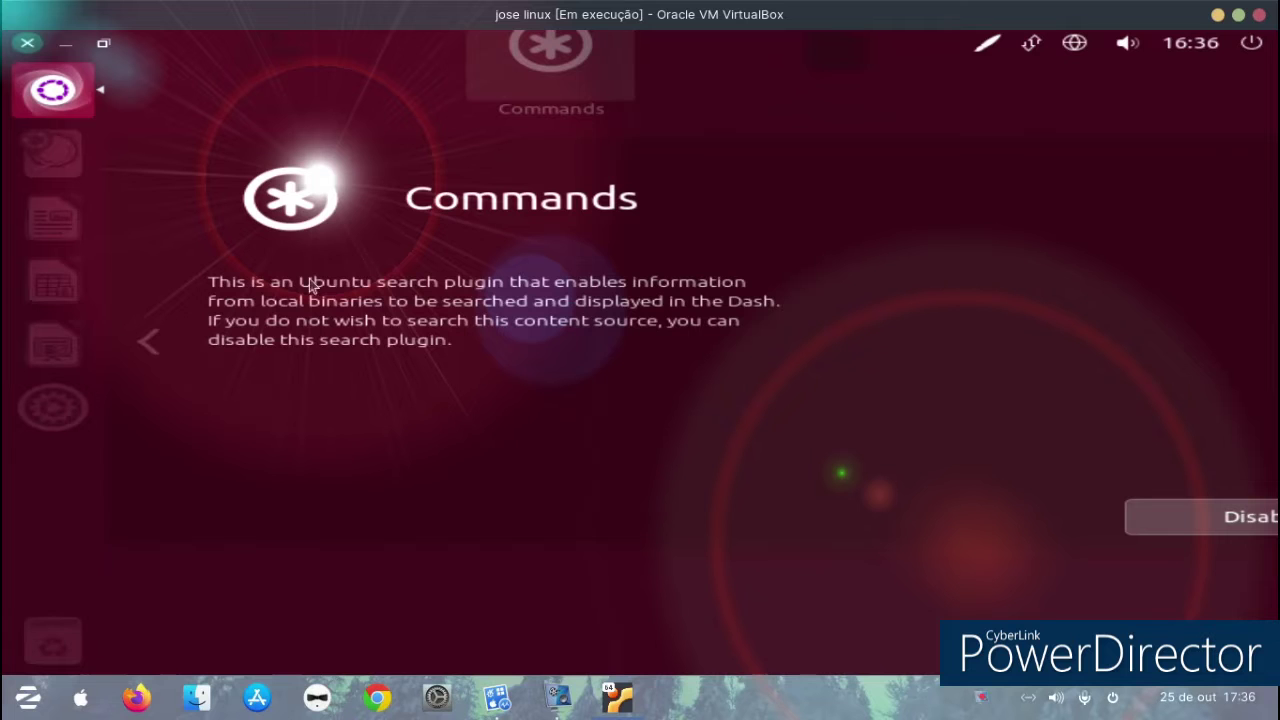
pyautogui.click(22, 46)
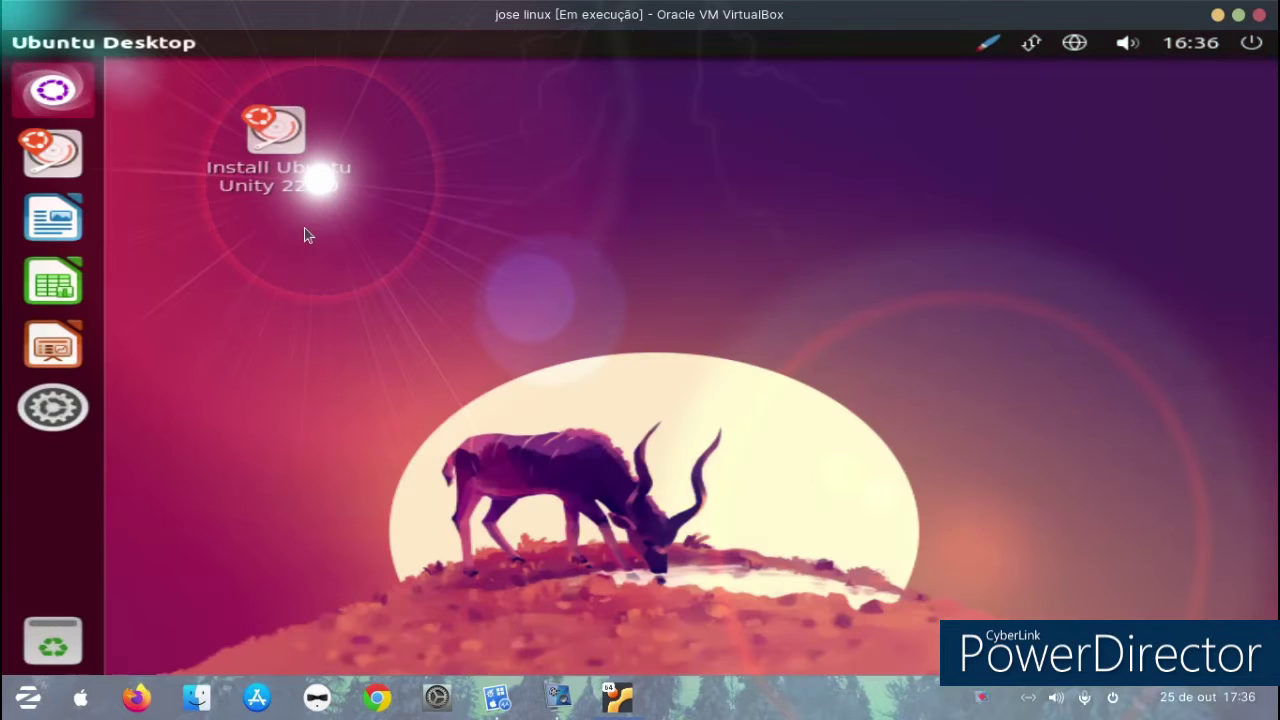
# Step: Browse the Dash's video, music and photo sections and return to its home section
pyautogui.click(55, 88)
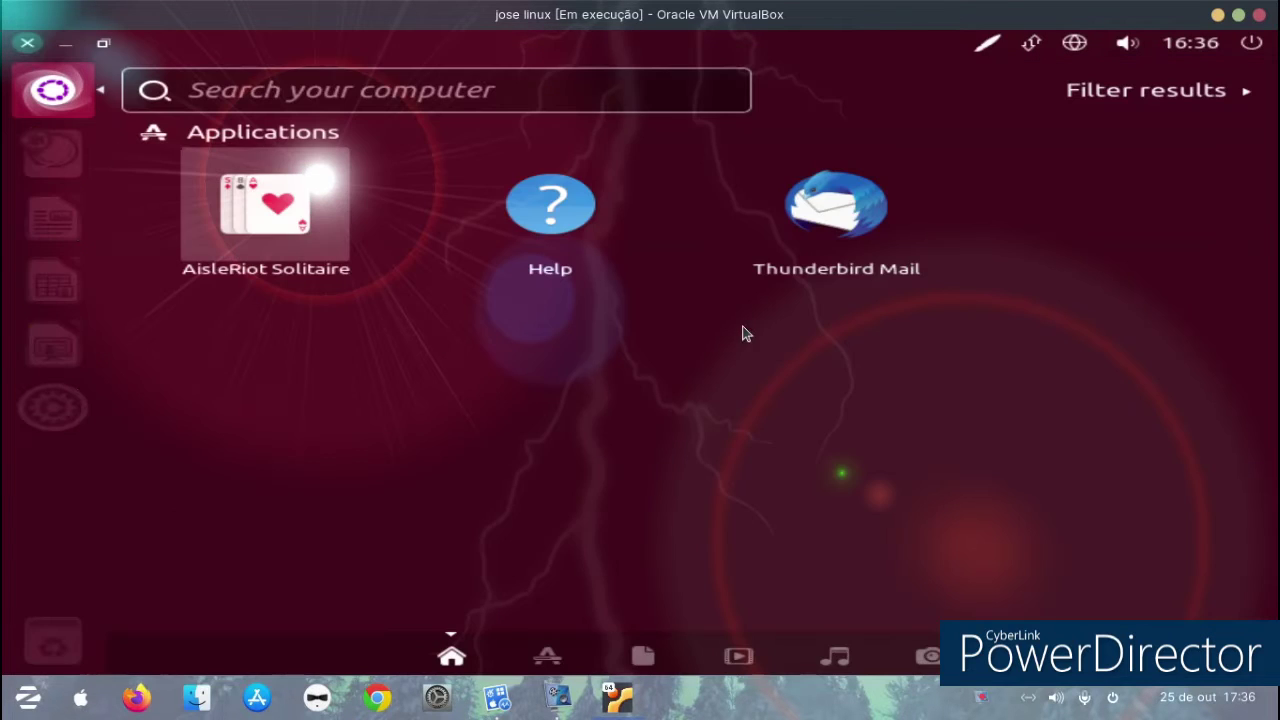
pyautogui.click(738, 655)
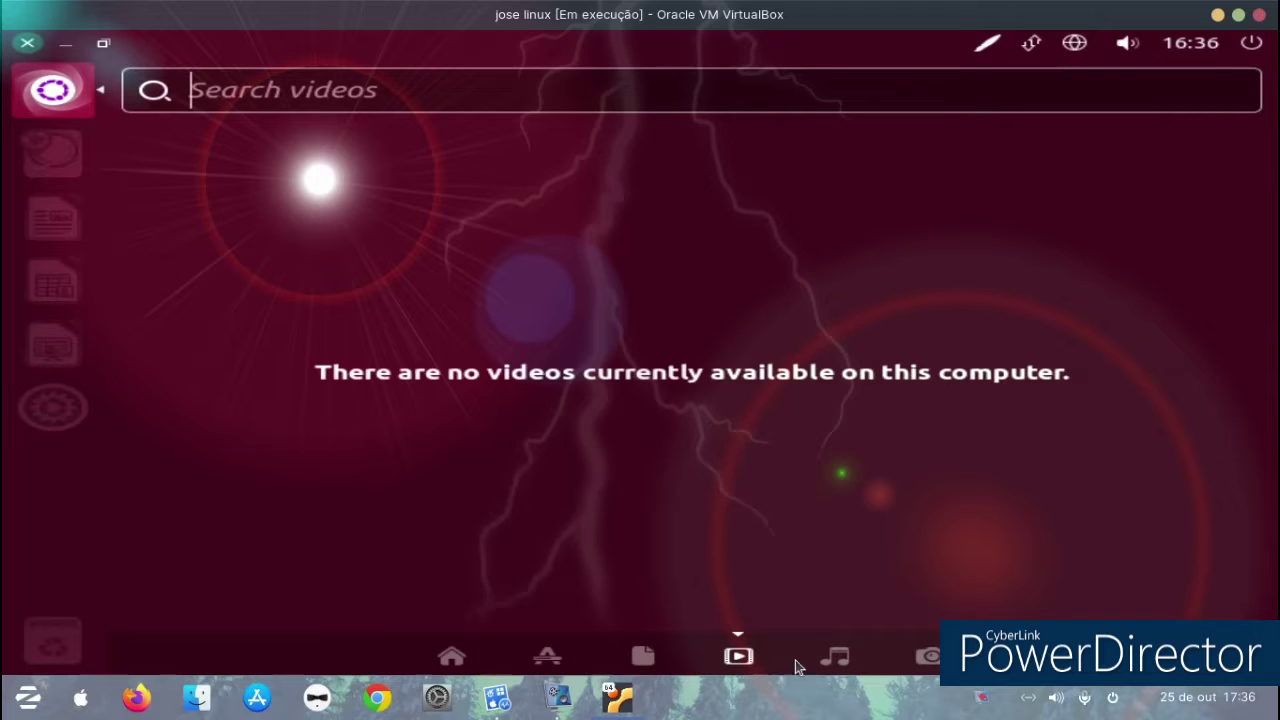
pyautogui.click(827, 660)
pyautogui.hotkey('ctrl', 'Tab')
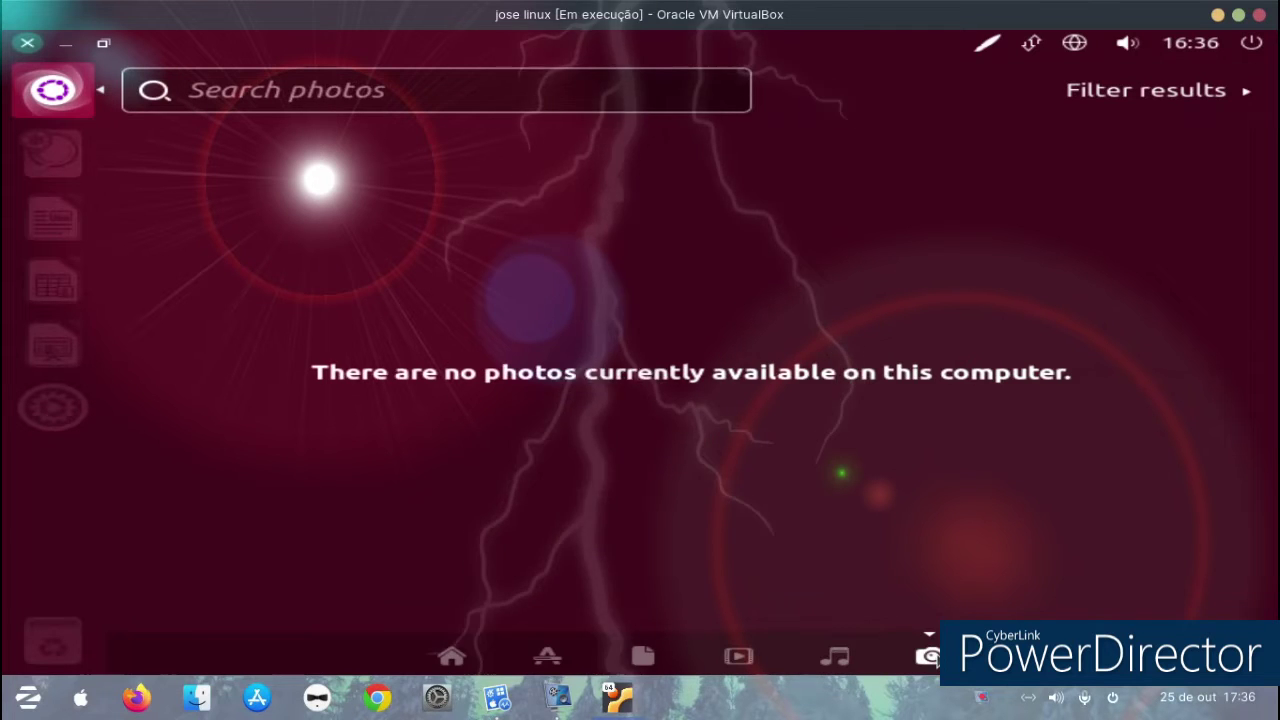
pyautogui.click(455, 652)
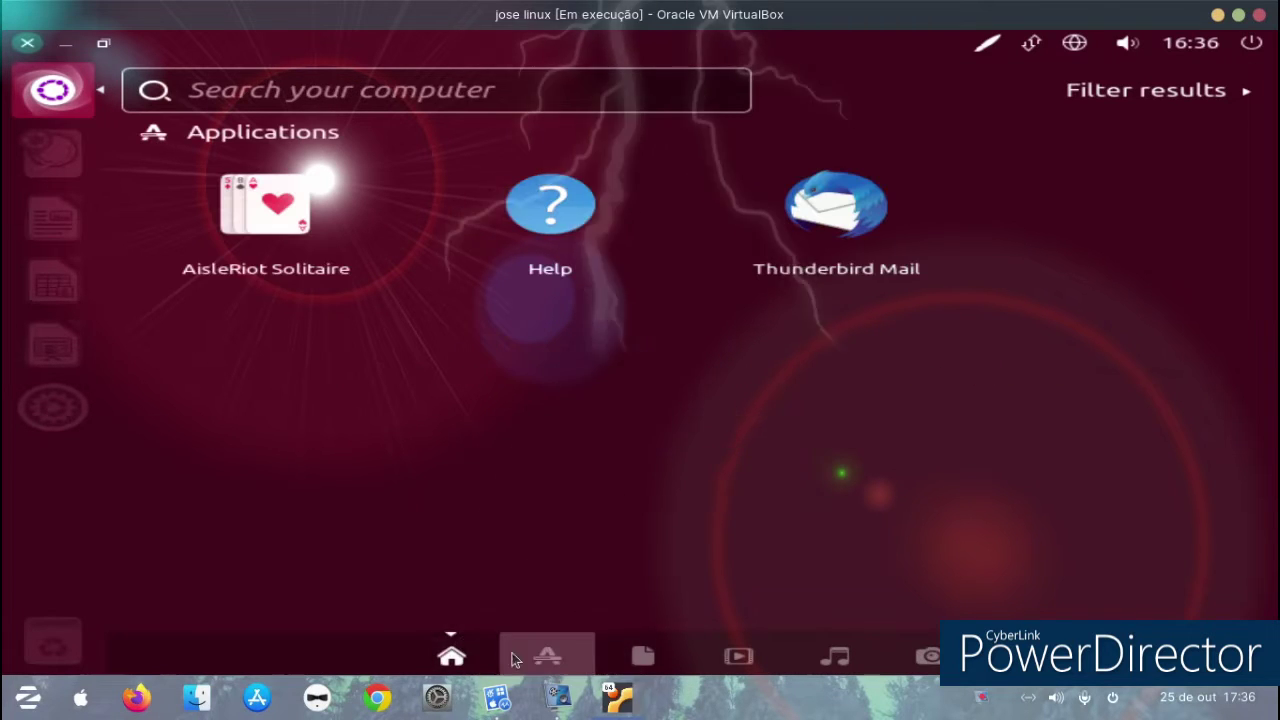
# Step: Examine the Applications search plugin's description again from the Dash's applications section, and close the Dash
pyautogui.click(547, 655)
pyautogui.scroll(-1, 646, 330)
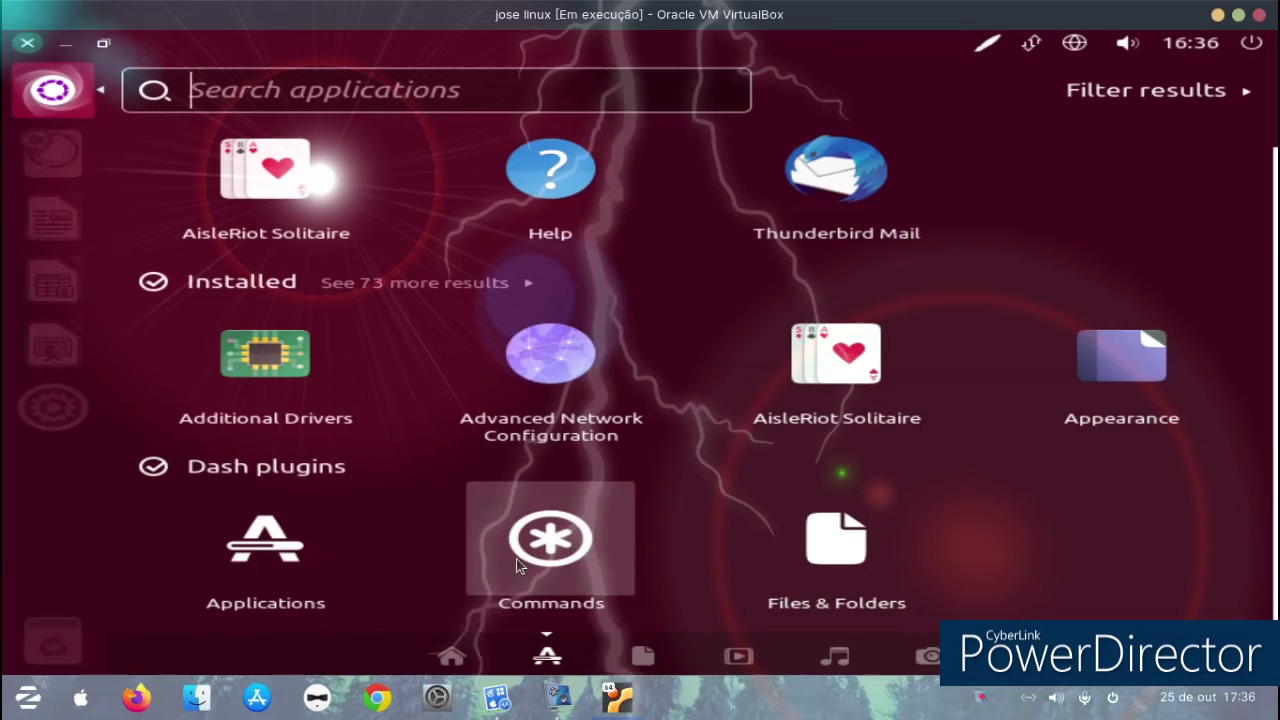
pyautogui.click(255, 545)
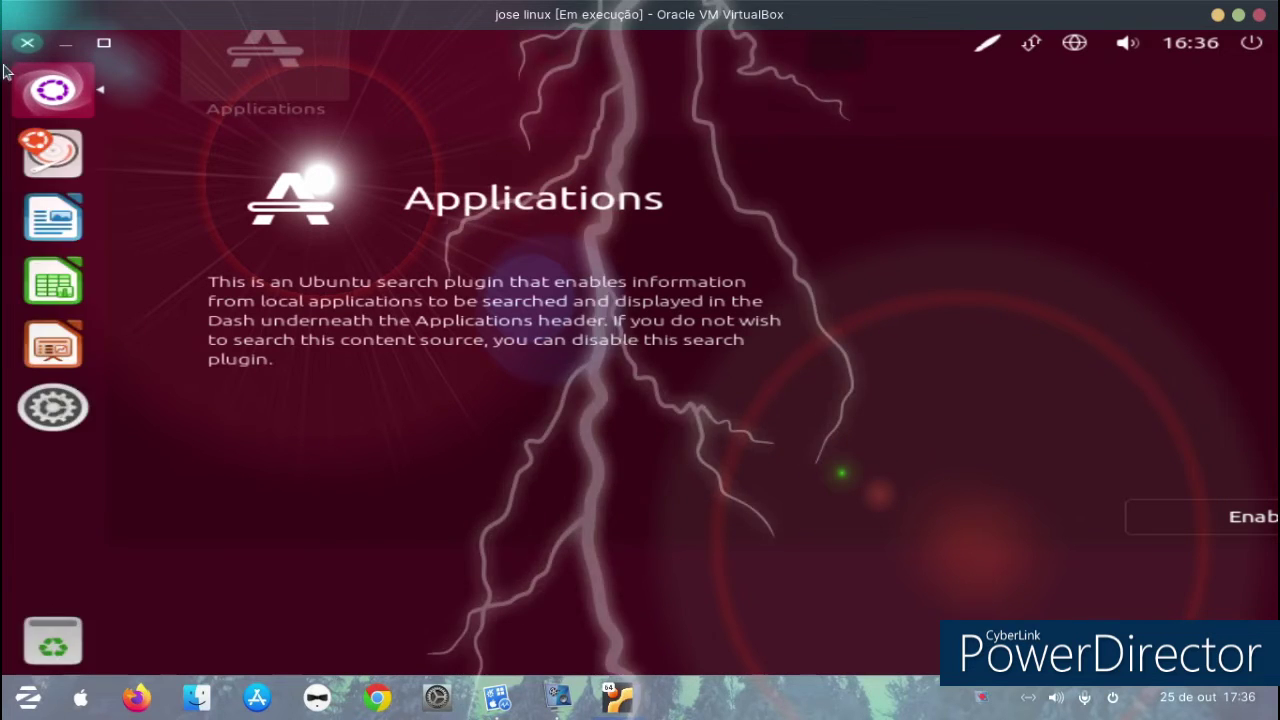
pyautogui.click(39, 46)
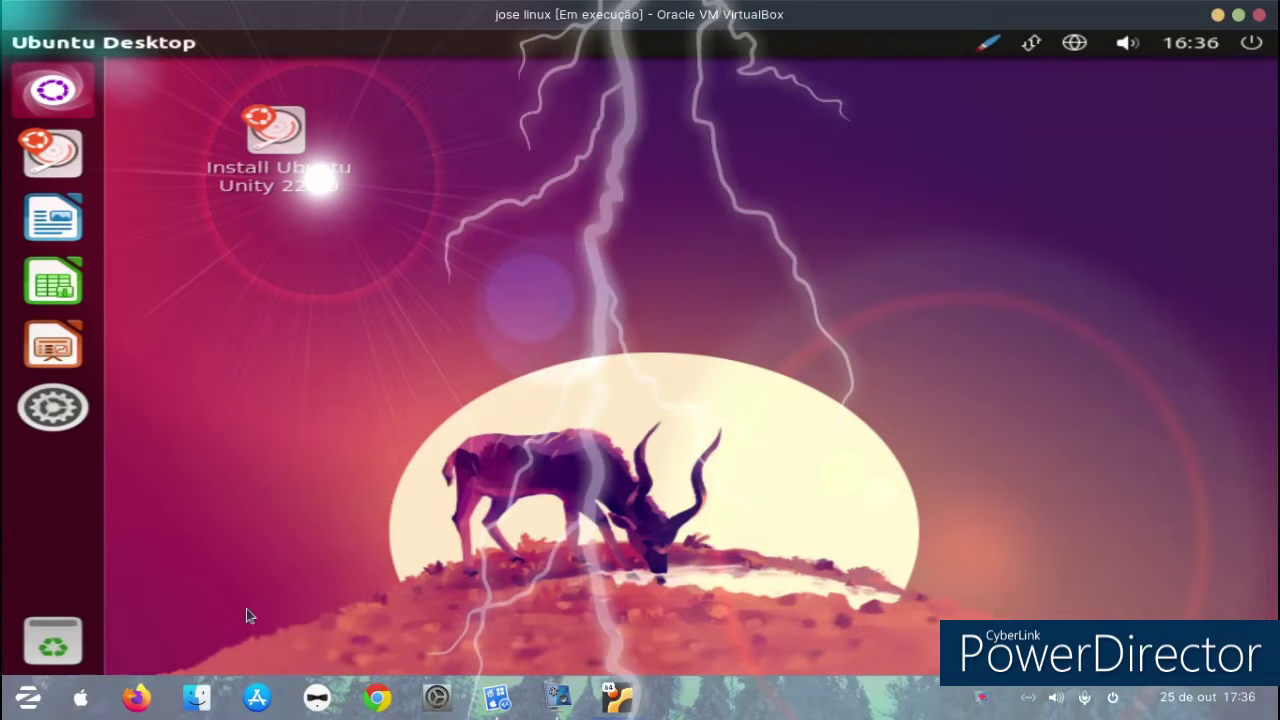
# Step: Open the desktop layout customization and adjust the horizontal and vertical spacing of the icon grid
pyautogui.rightClick(588, 263)
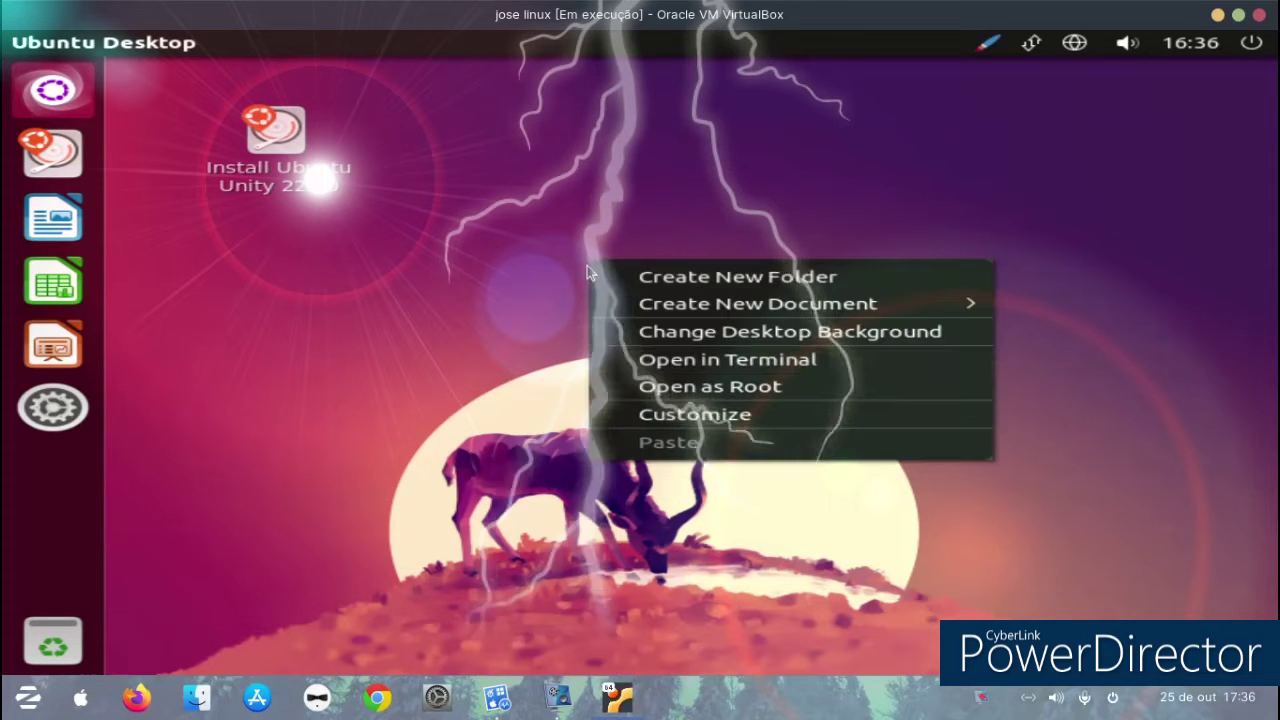
pyautogui.click(664, 415)
pyautogui.moveTo(480, 572); pyautogui.dragTo(460, 568)
pyautogui.moveTo(1177, 211); pyautogui.dragTo(1172, 318)
# Step: Examine the icon direction options, Vertical and Horizontal, without changing the selection, and close the desktop layout window
pyautogui.click(963, 276)
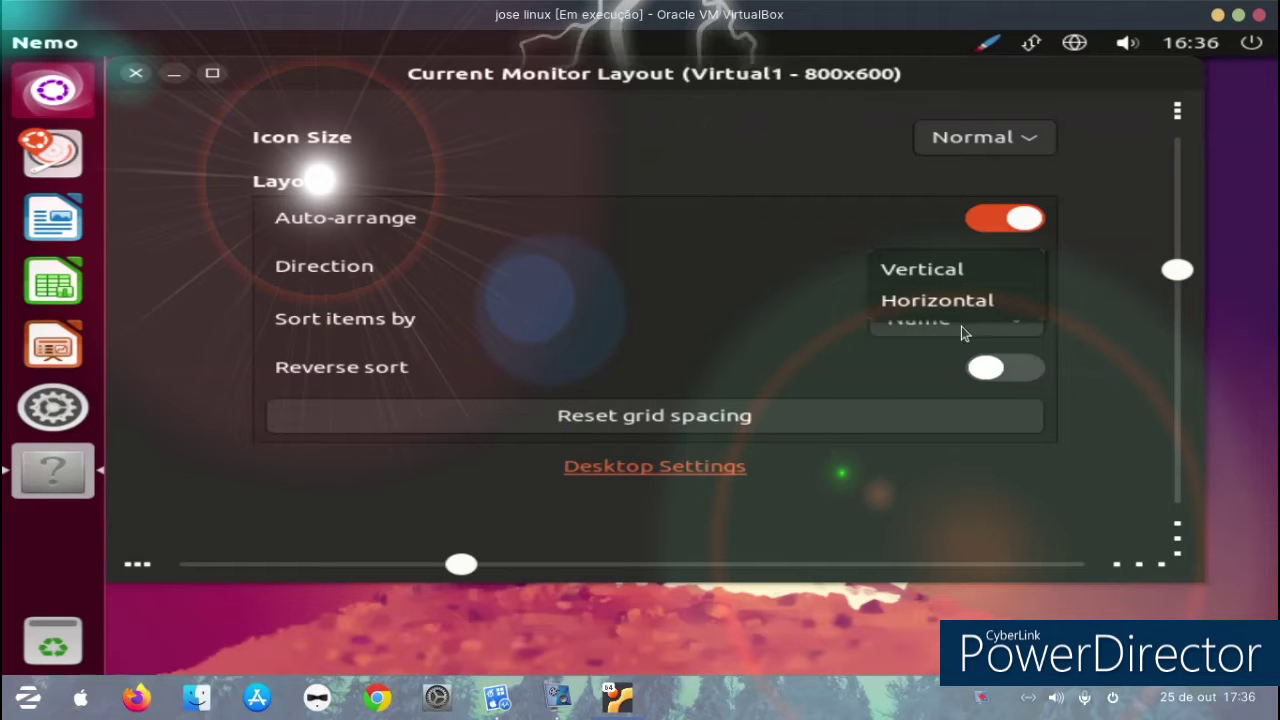
pyautogui.click(960, 329)
pyautogui.click(952, 268)
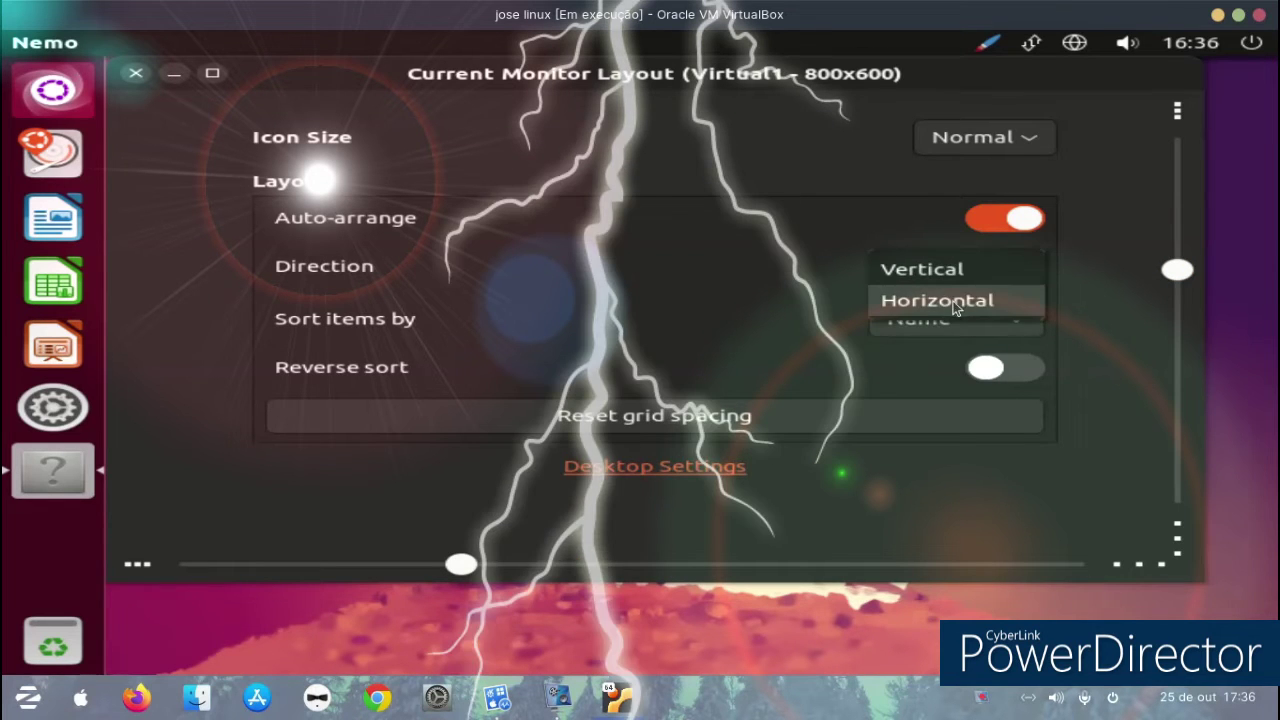
pyautogui.click(903, 168)
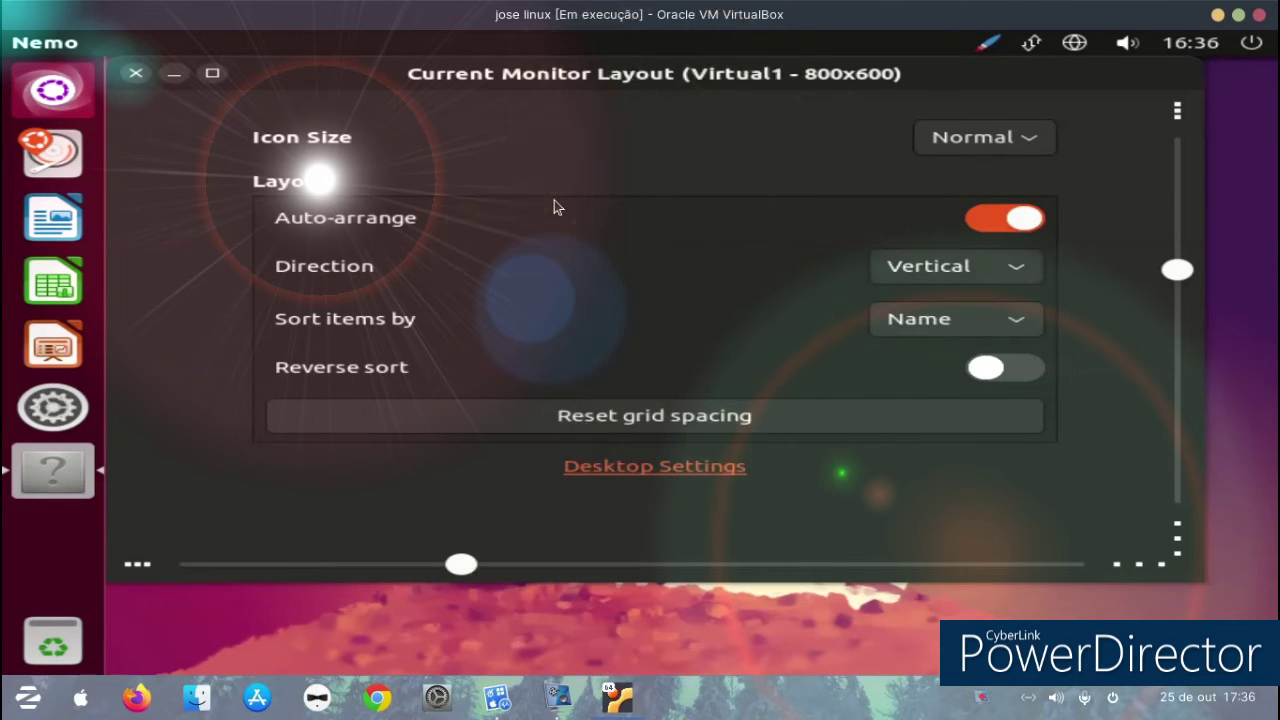
pyautogui.click(135, 73)
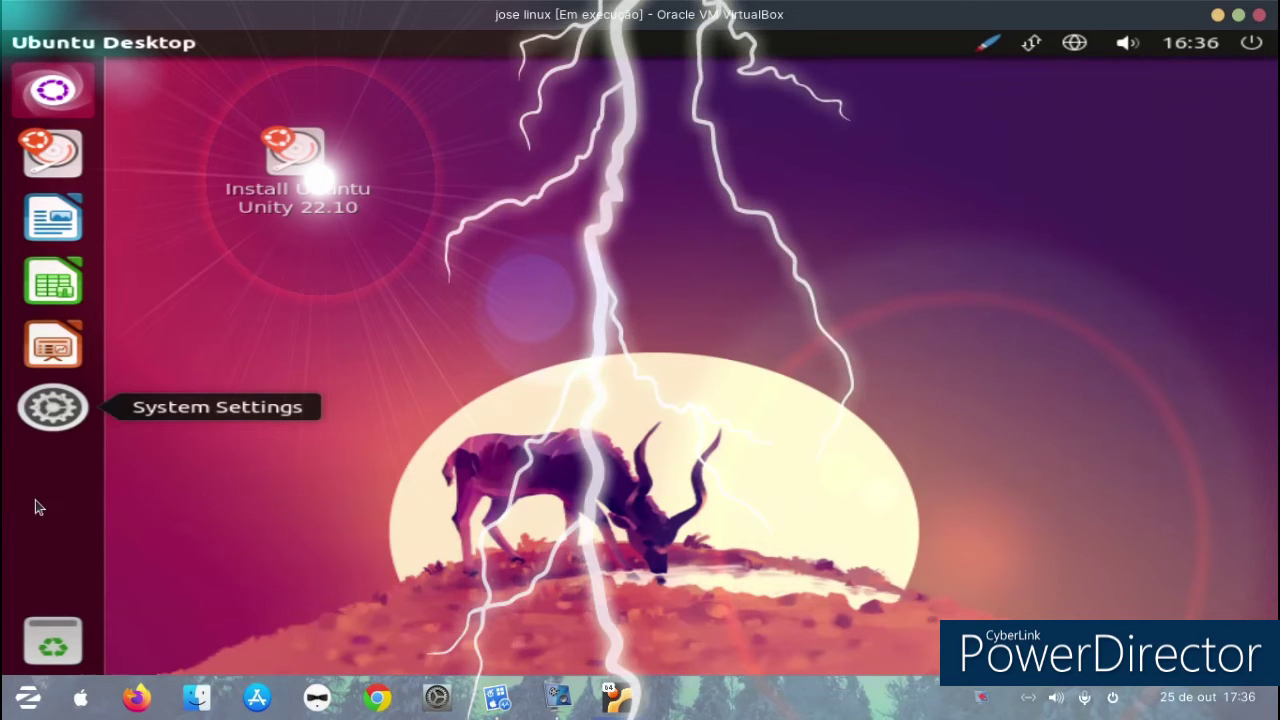
# Step: Open LibreOffice Impress, dismiss the template selection and the tip of the day, and close Impress after viewing its interface
pyautogui.click(53, 345)
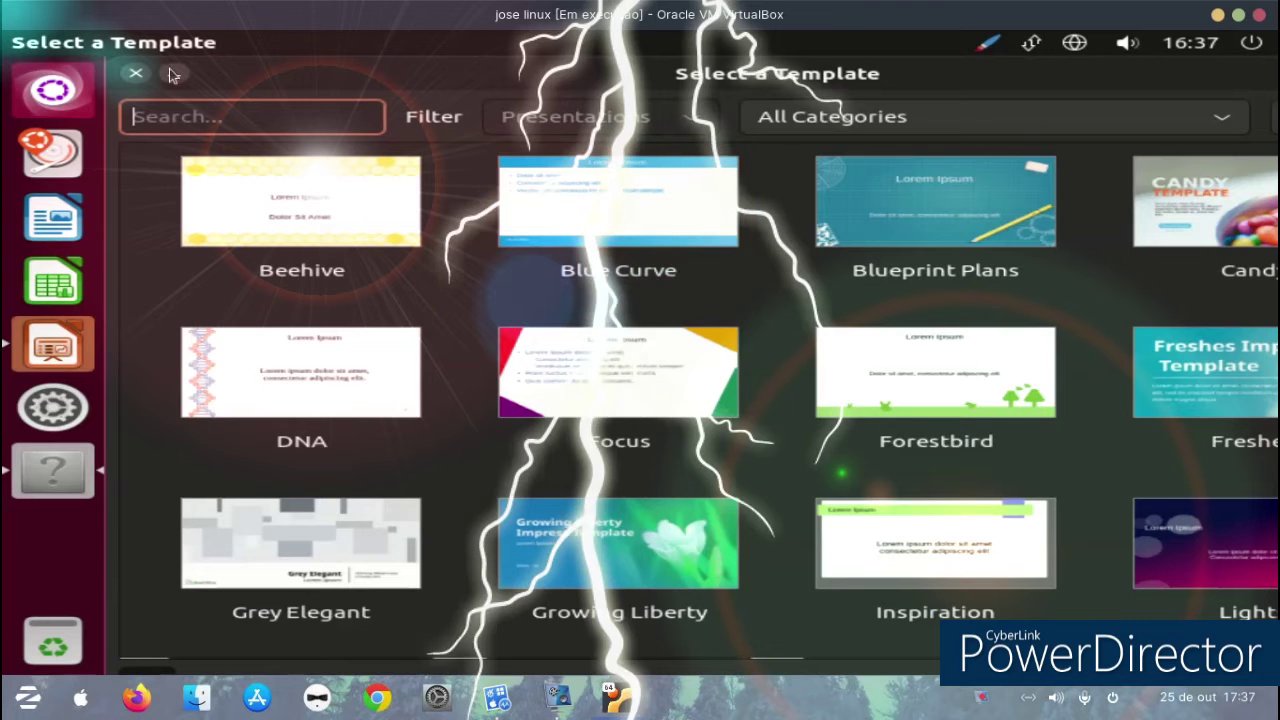
pyautogui.click(135, 73)
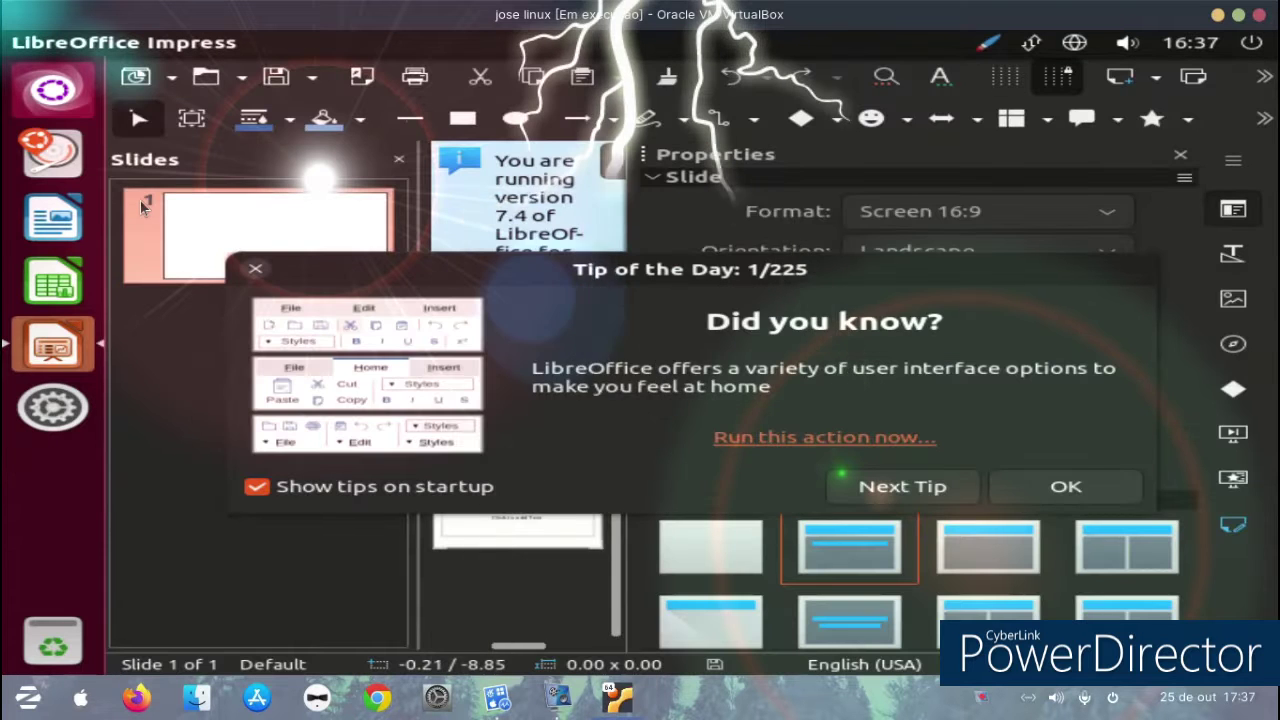
pyautogui.click(1060, 486)
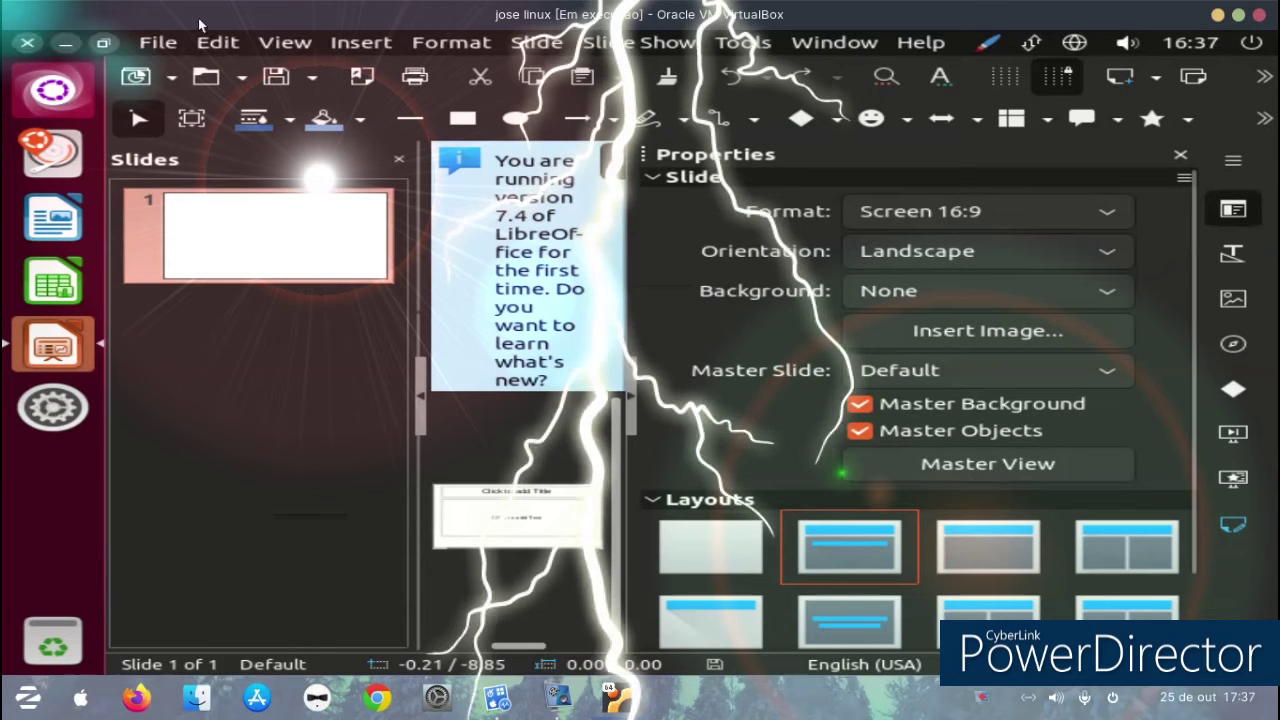
pyautogui.click(22, 45)
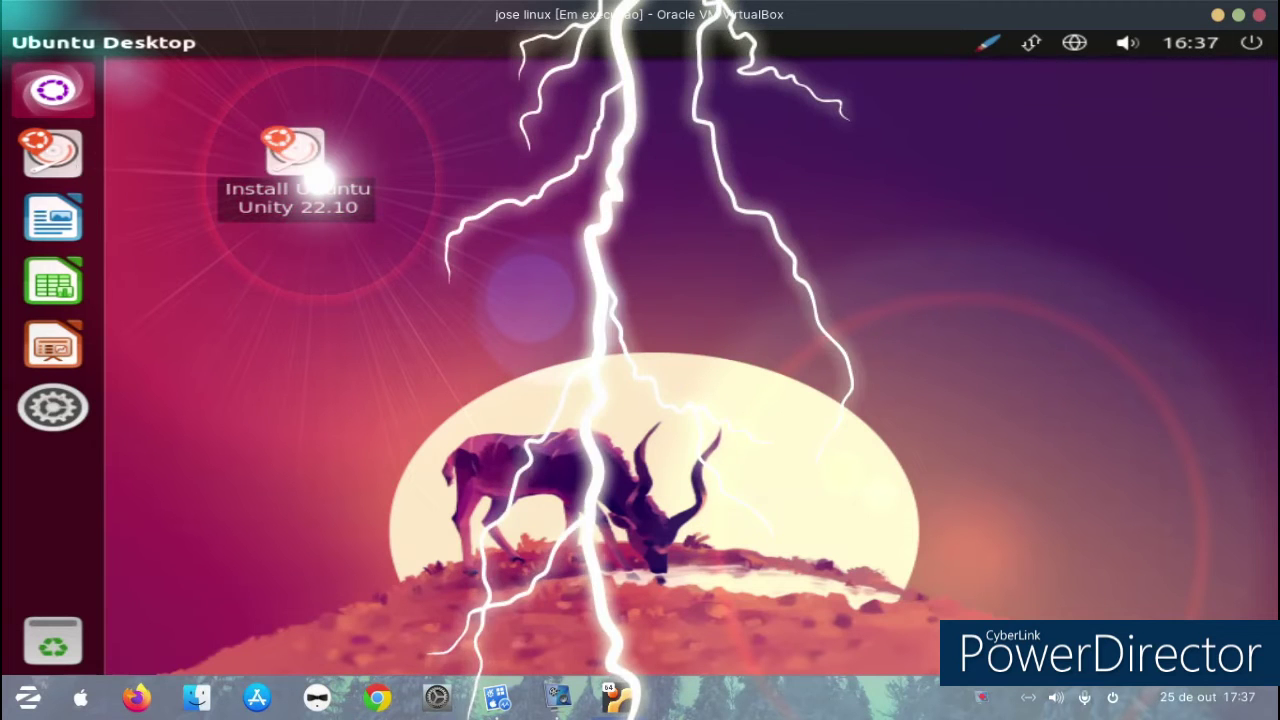
# Step: Look through the System Settings categories and the Software & Updates sources, and close both windows
pyautogui.click(53, 407)
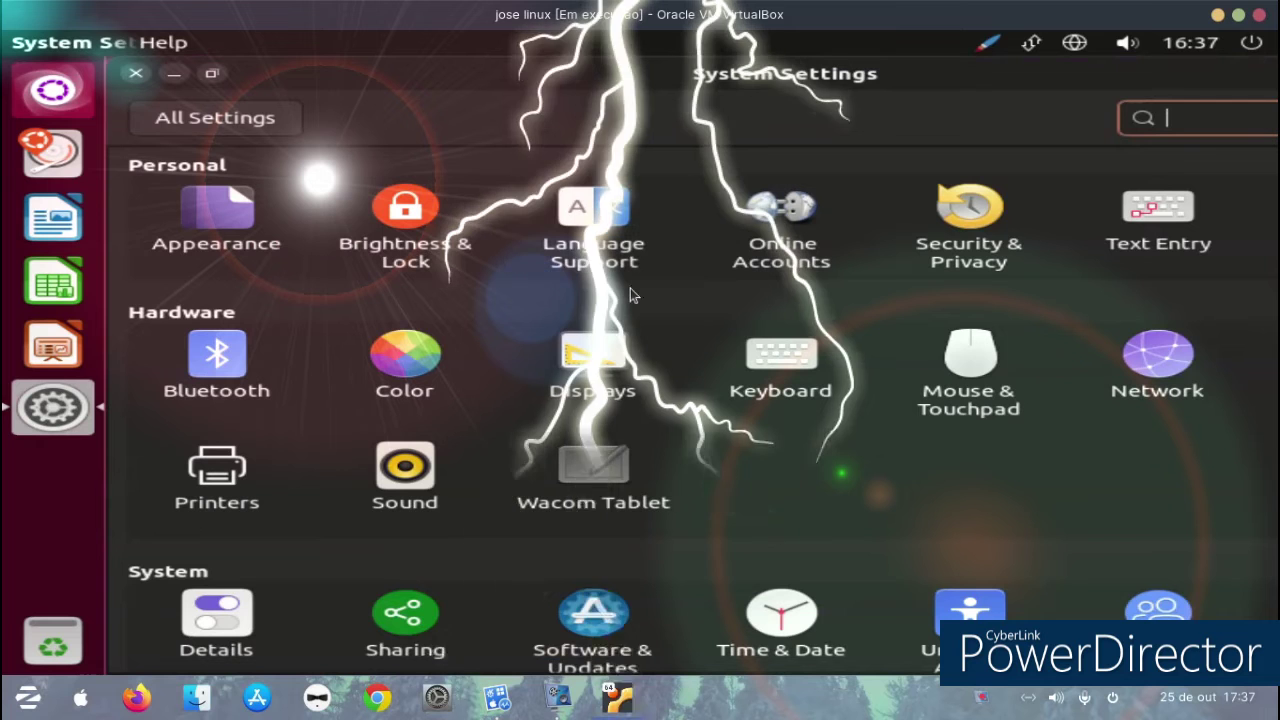
pyautogui.scroll(-1, 684, 303)
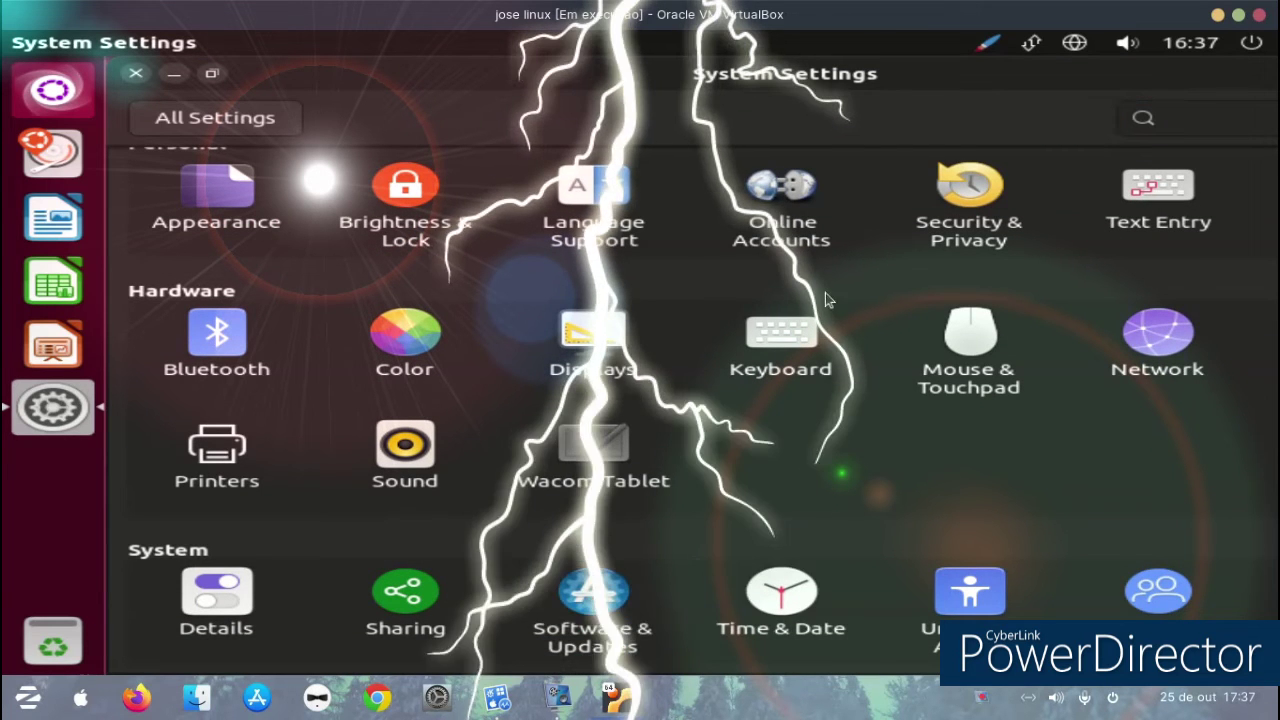
pyautogui.click(137, 74)
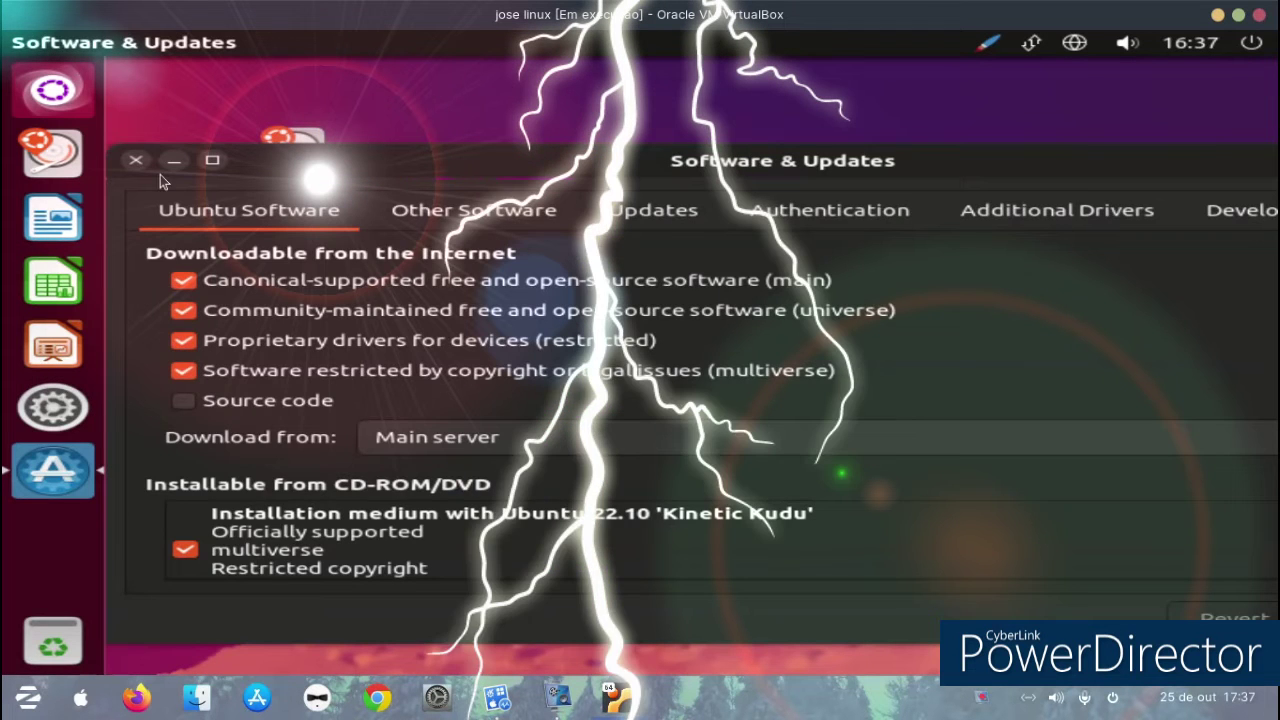
pyautogui.click(137, 162)
# Step: Launch the Ubuntu Unity 22.10 installer from the desktop and accept the English language and the English (US) keyboard layout
pyautogui.doubleClick(268, 152)
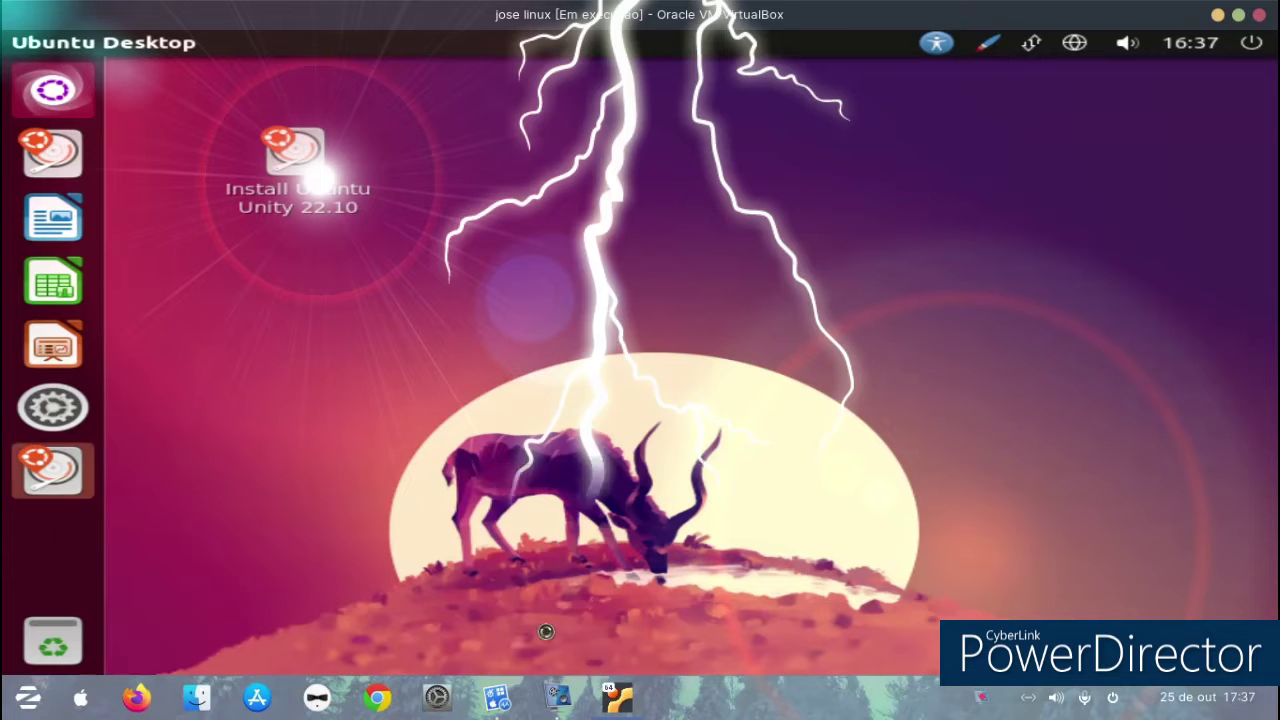
pyautogui.click(557, 700)
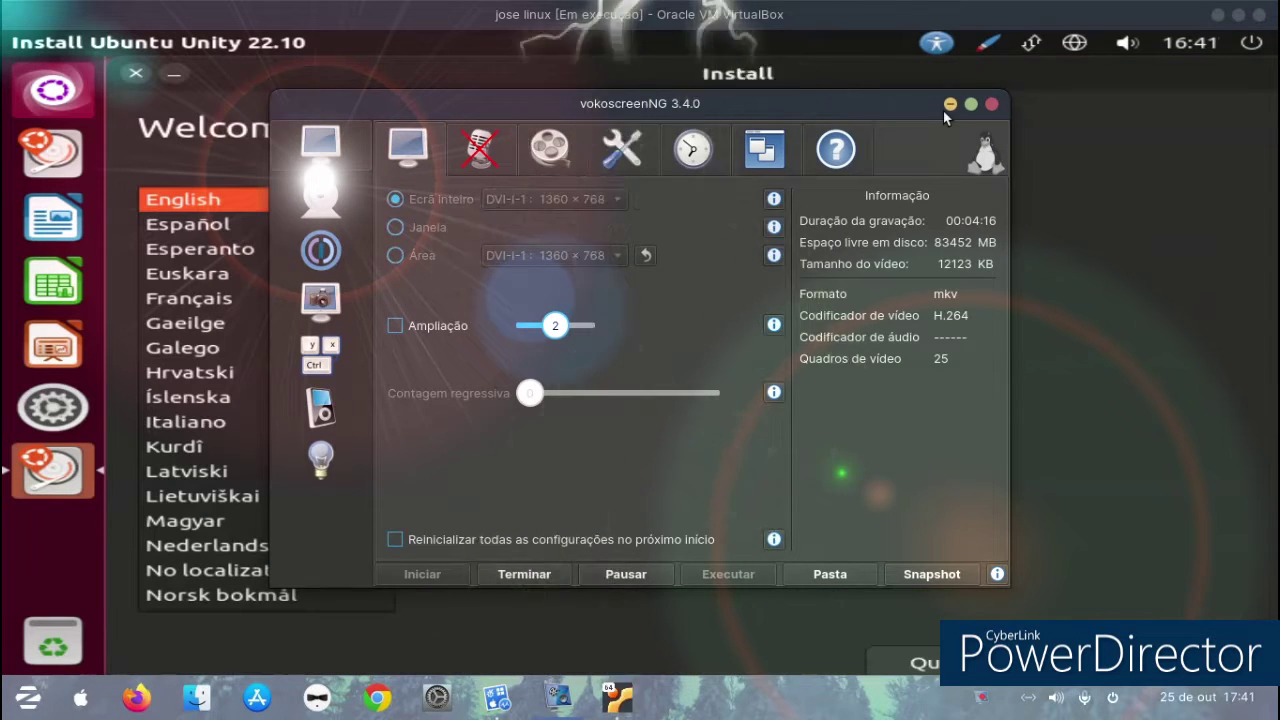
pyautogui.click(947, 106)
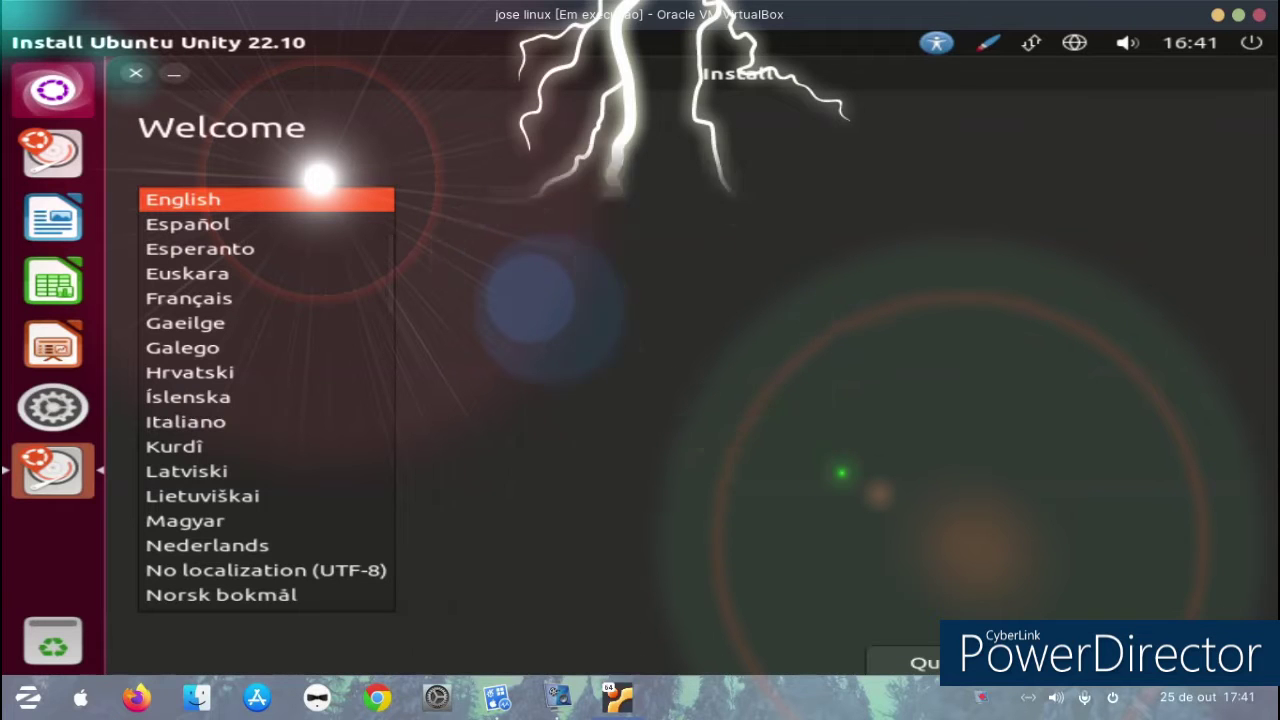
pyautogui.press('Return')
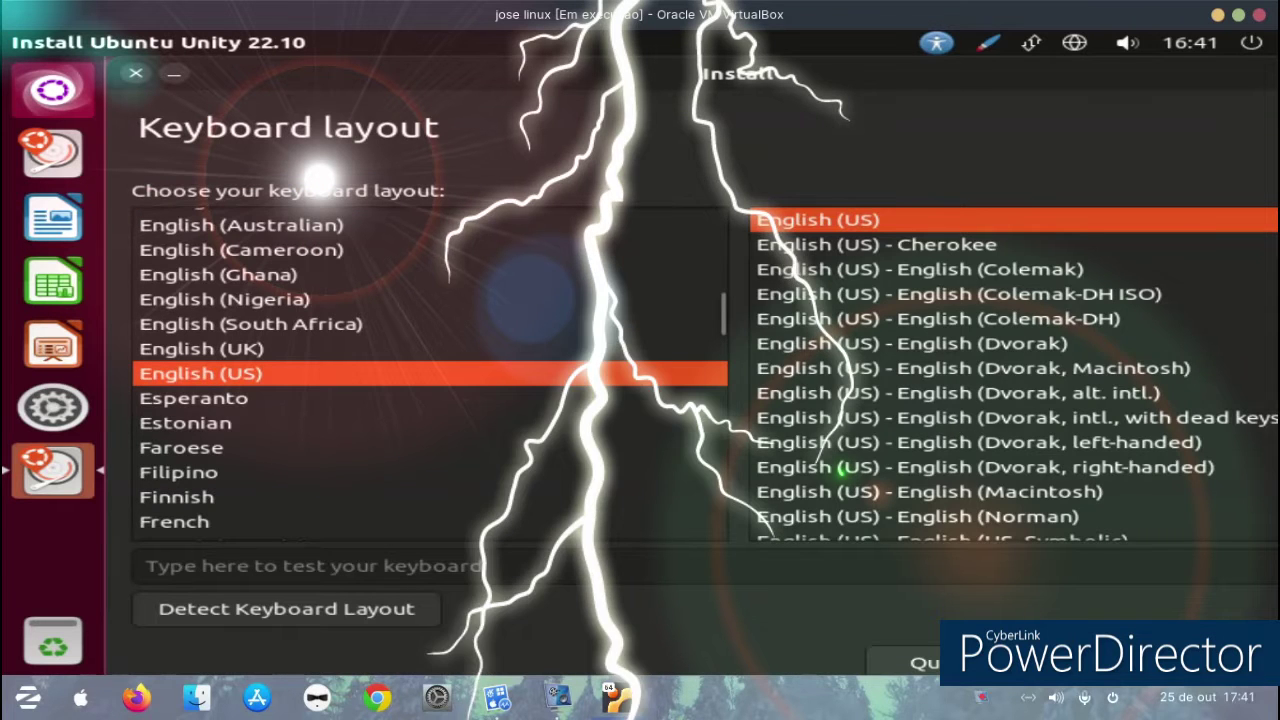
pyautogui.press('Return')
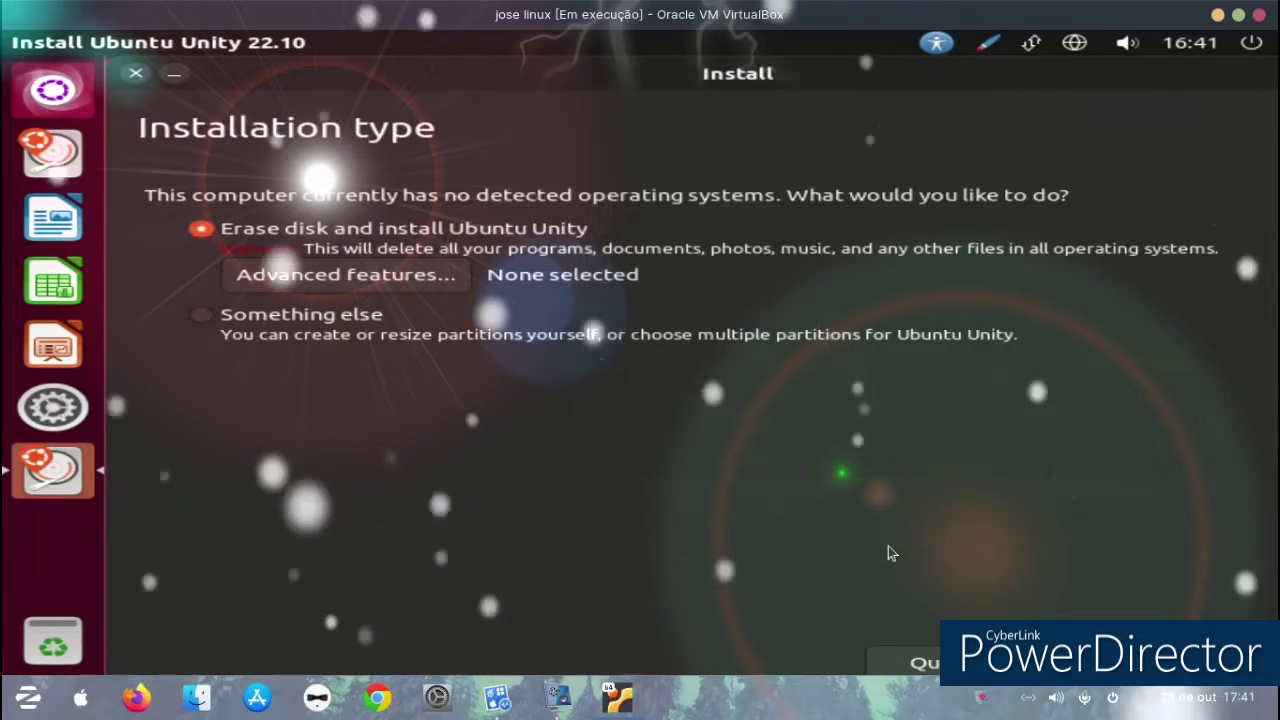
# Step: Choose the "Something else" installation type and create a new empty partition table on /dev/sda
pyautogui.click(201, 316)
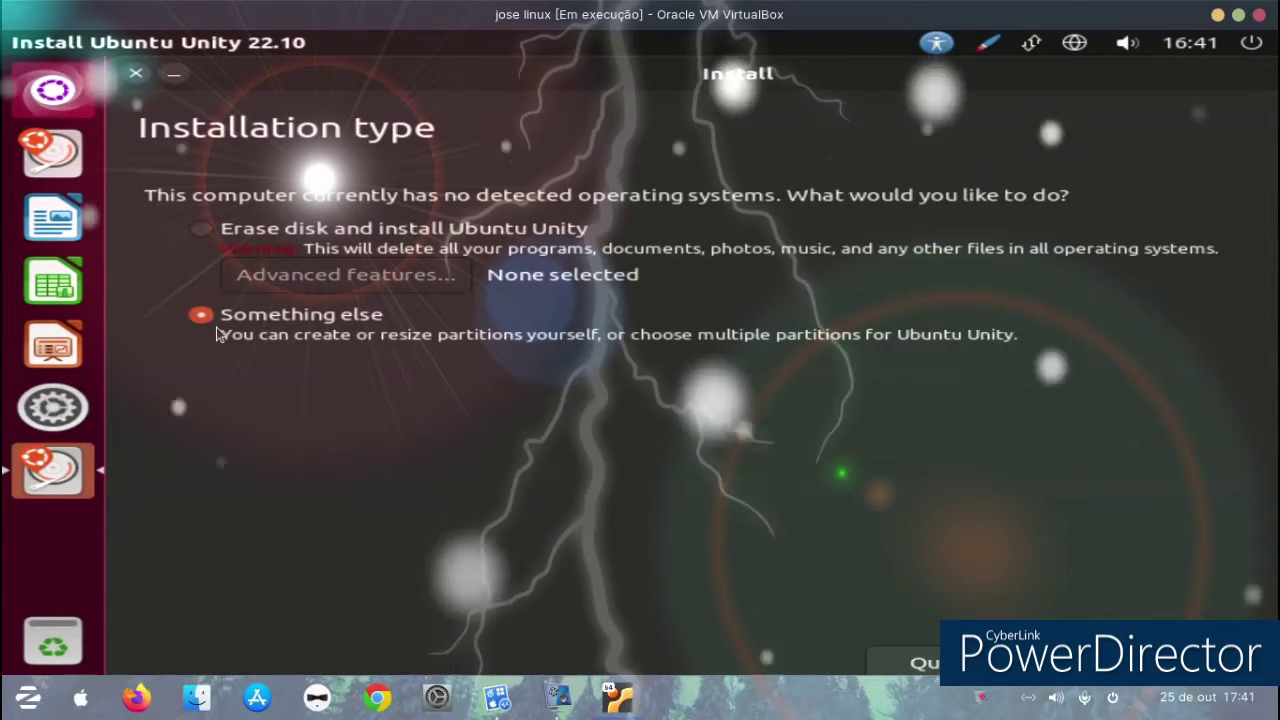
pyautogui.press('Return')
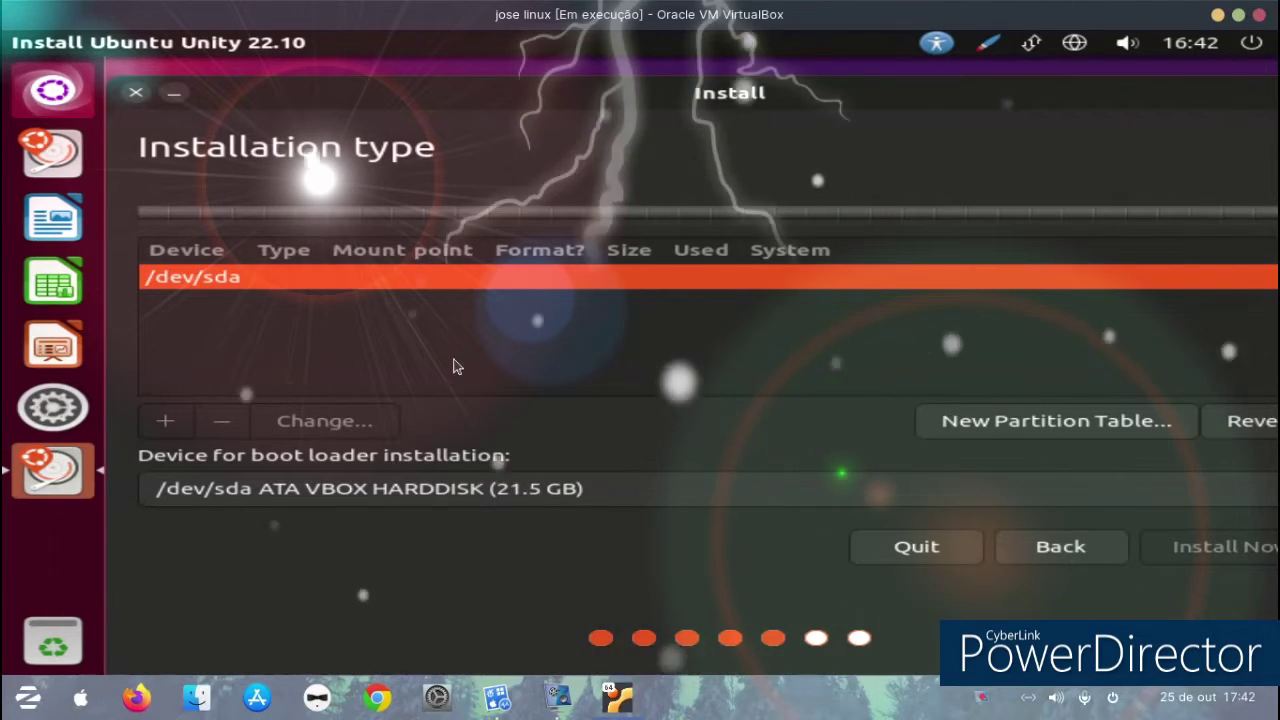
pyautogui.click(1056, 420)
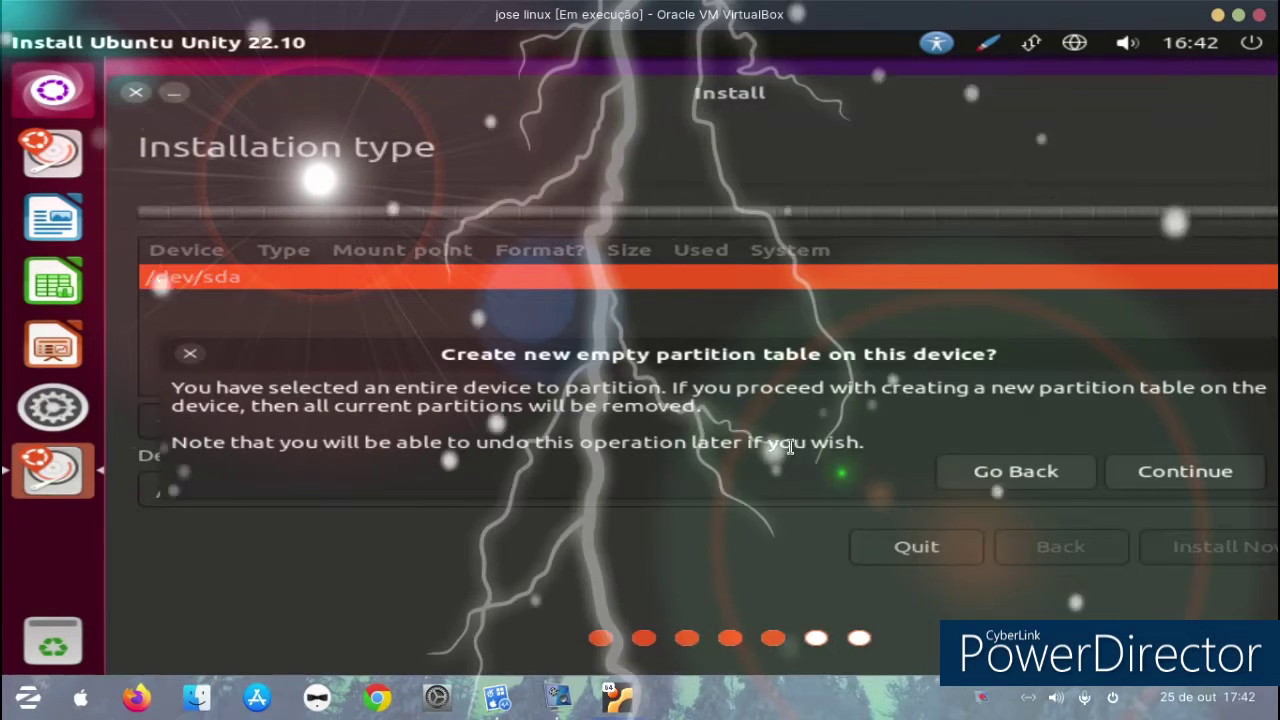
pyautogui.click(1150, 478)
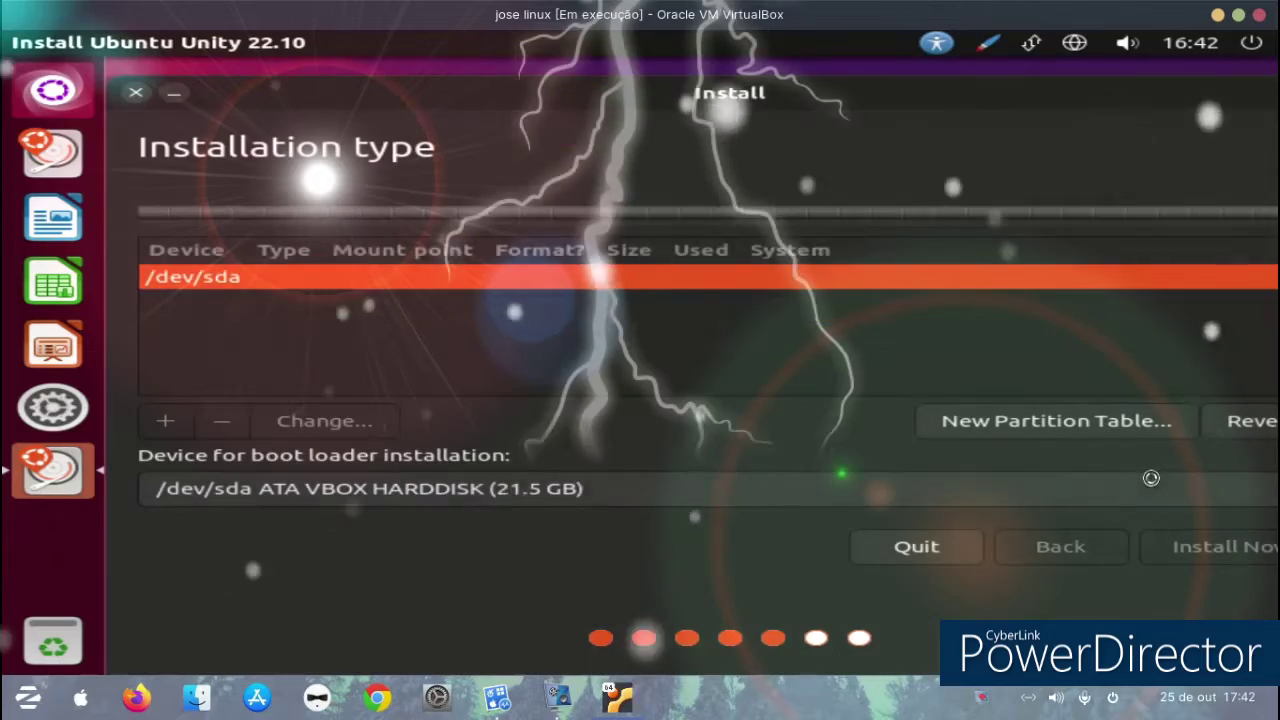
# Step: Create a primary Ext4 partition of 21475 MB at the beginning of the free space, with mount point /
pyautogui.click(633, 340)
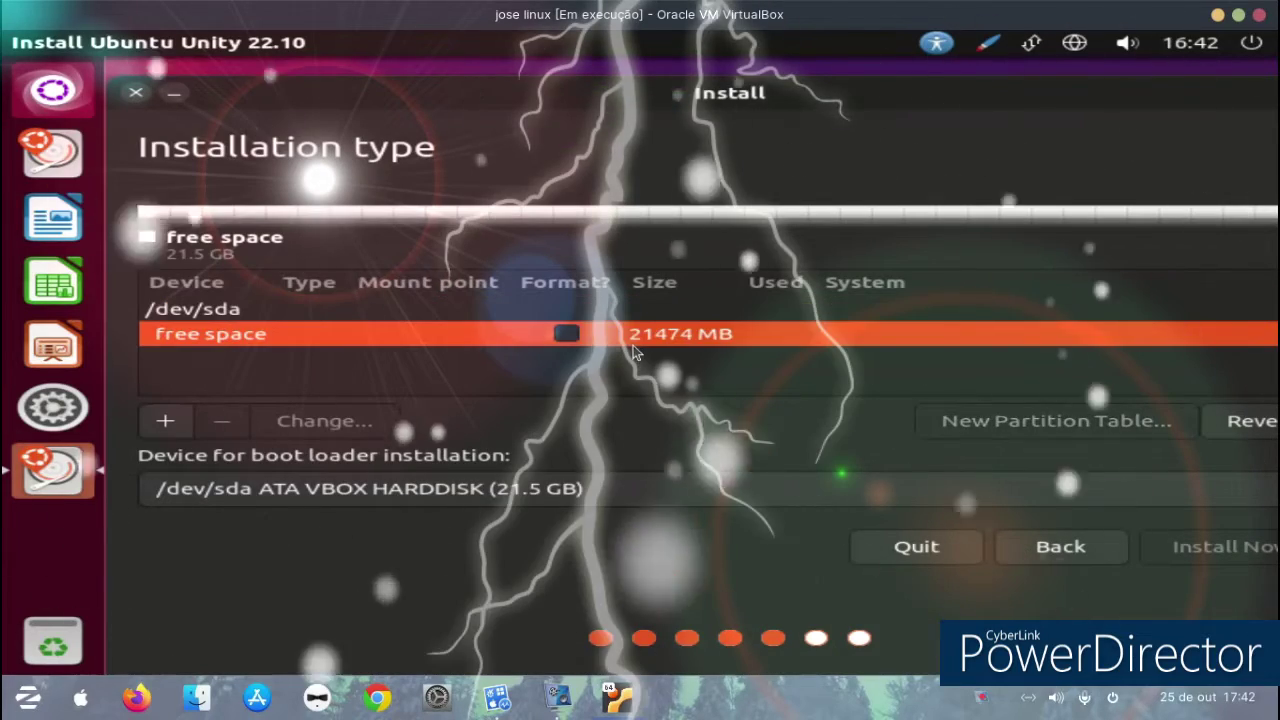
pyautogui.click(165, 420)
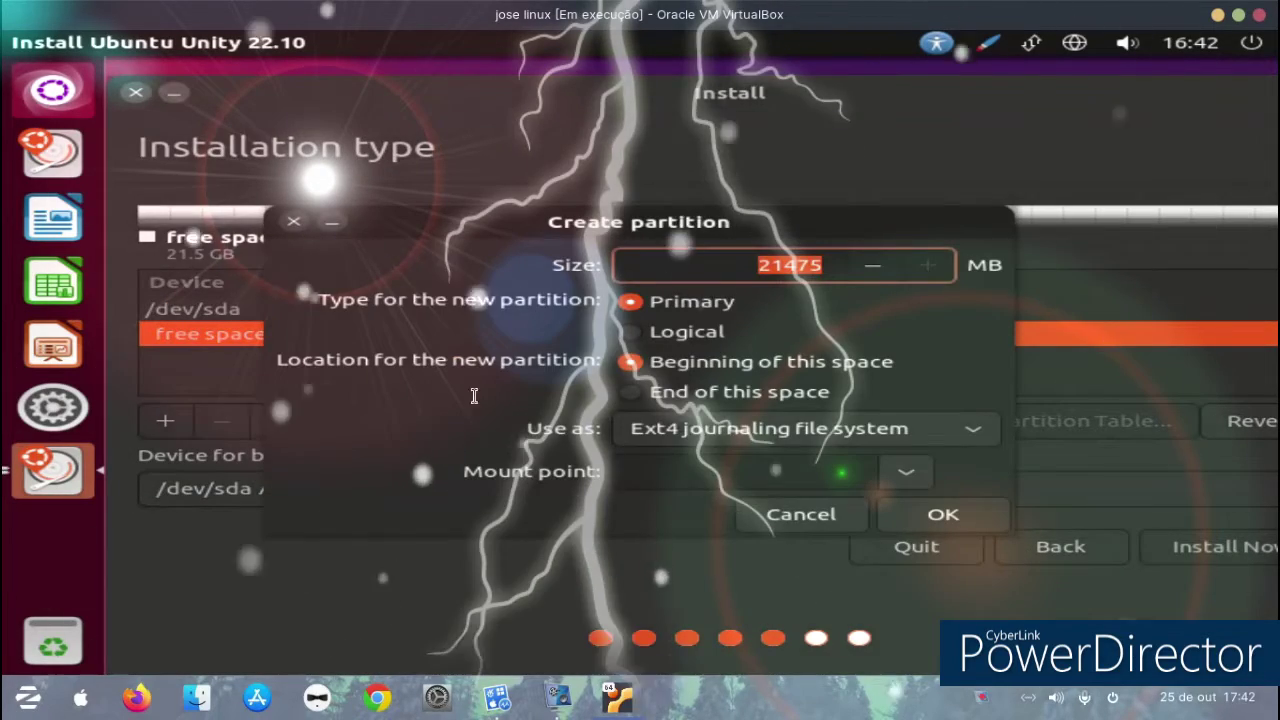
pyautogui.click(912, 430)
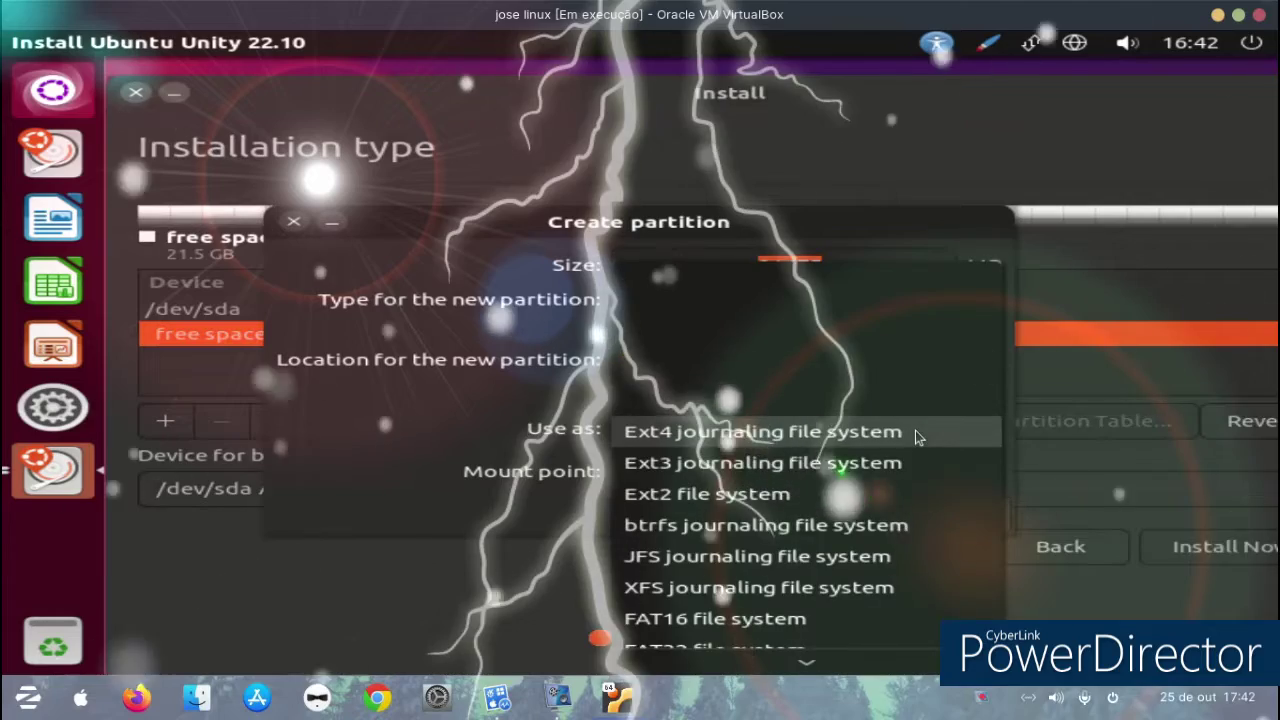
pyautogui.click(878, 428)
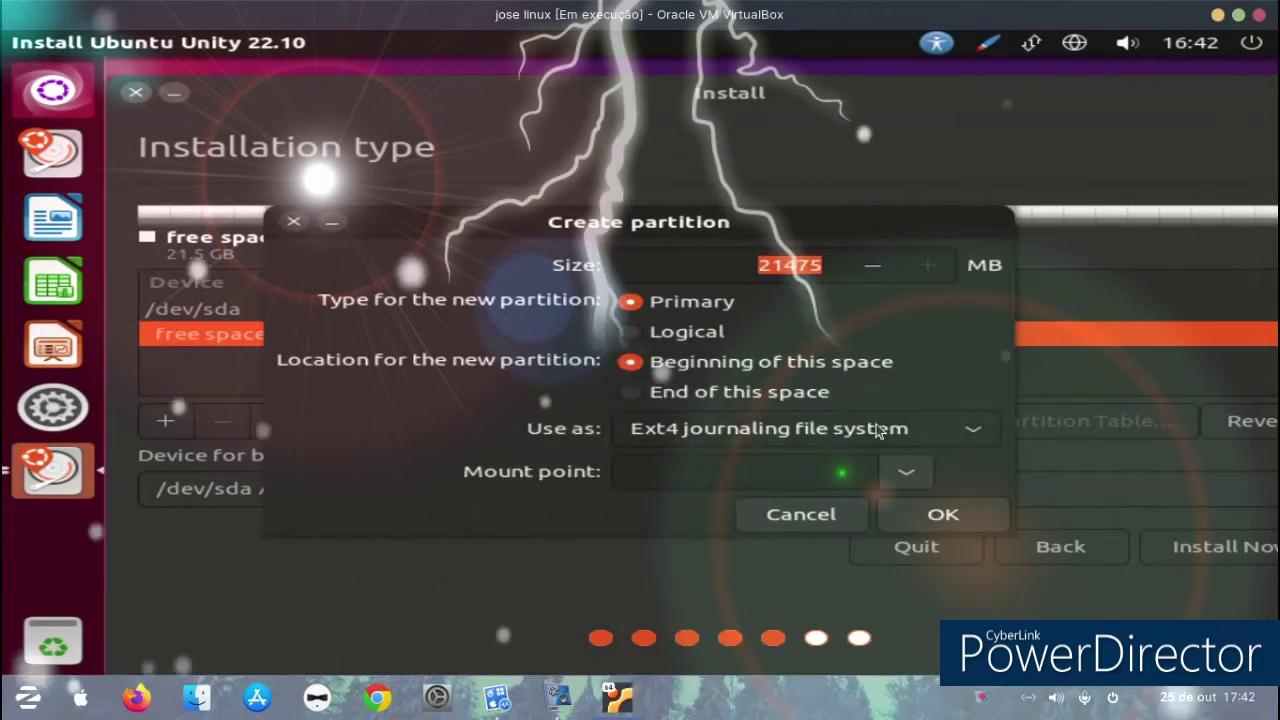
pyautogui.click(907, 475)
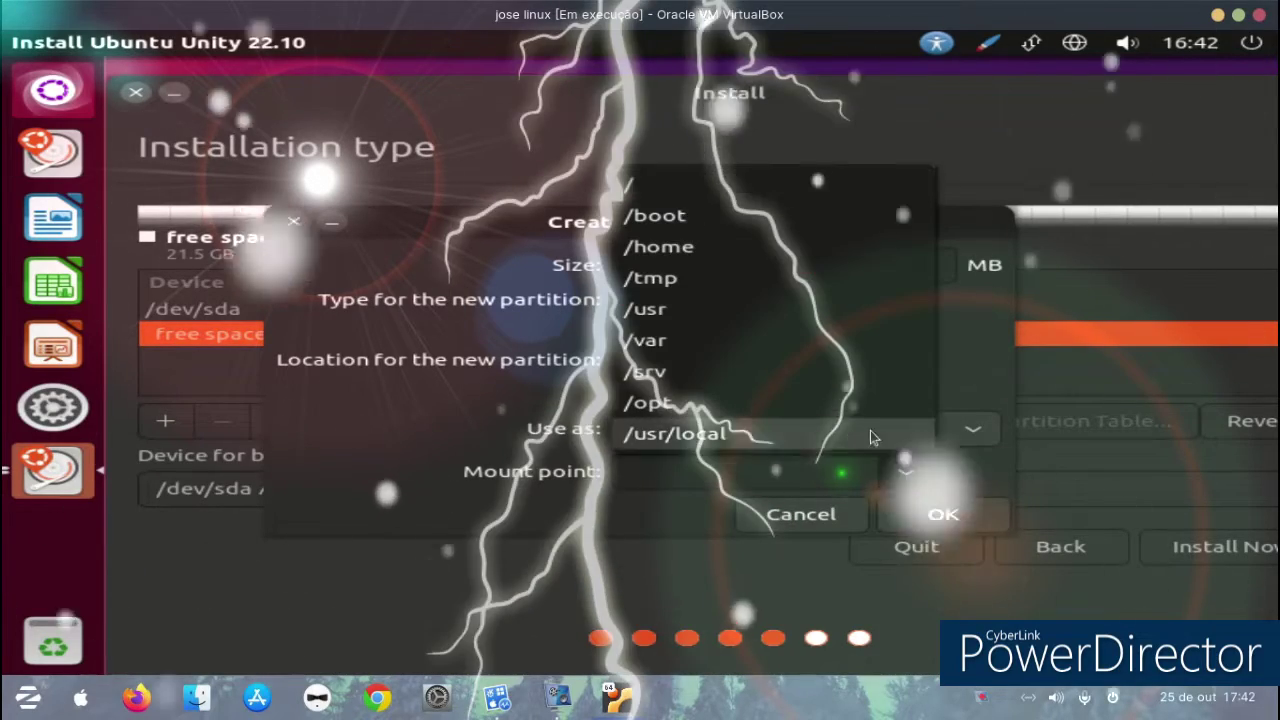
pyautogui.click(820, 178)
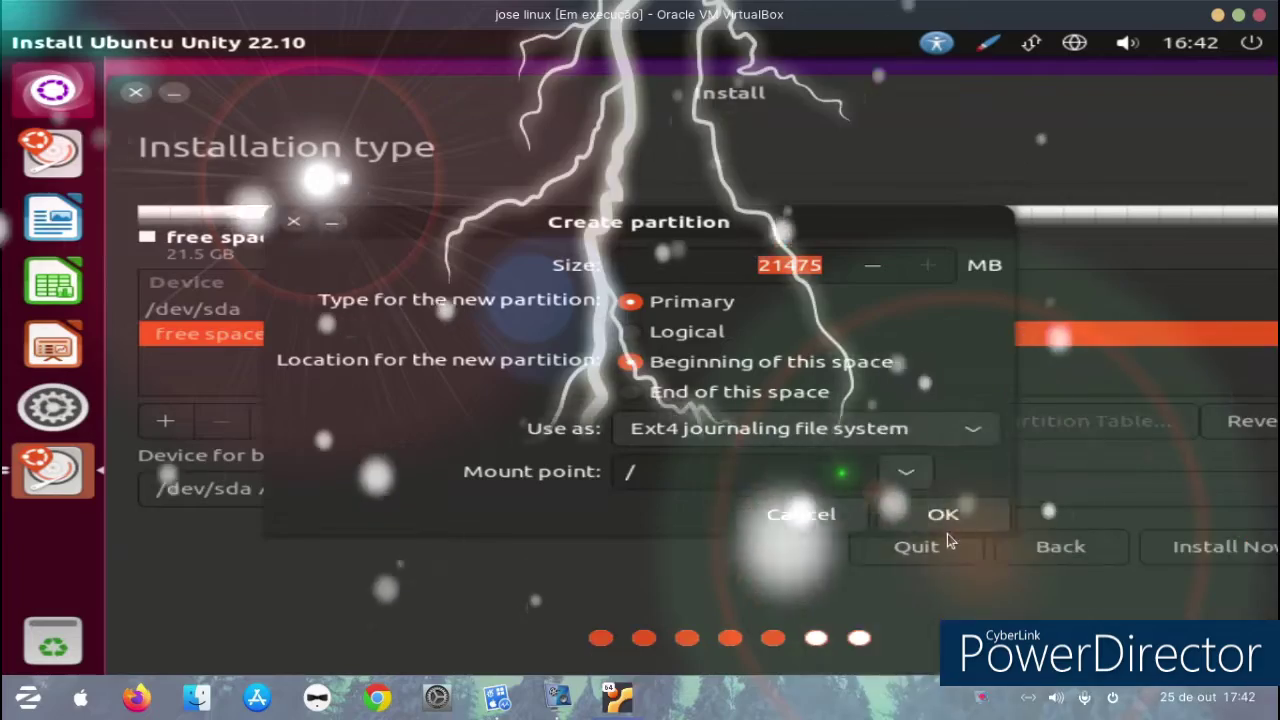
pyautogui.click(943, 514)
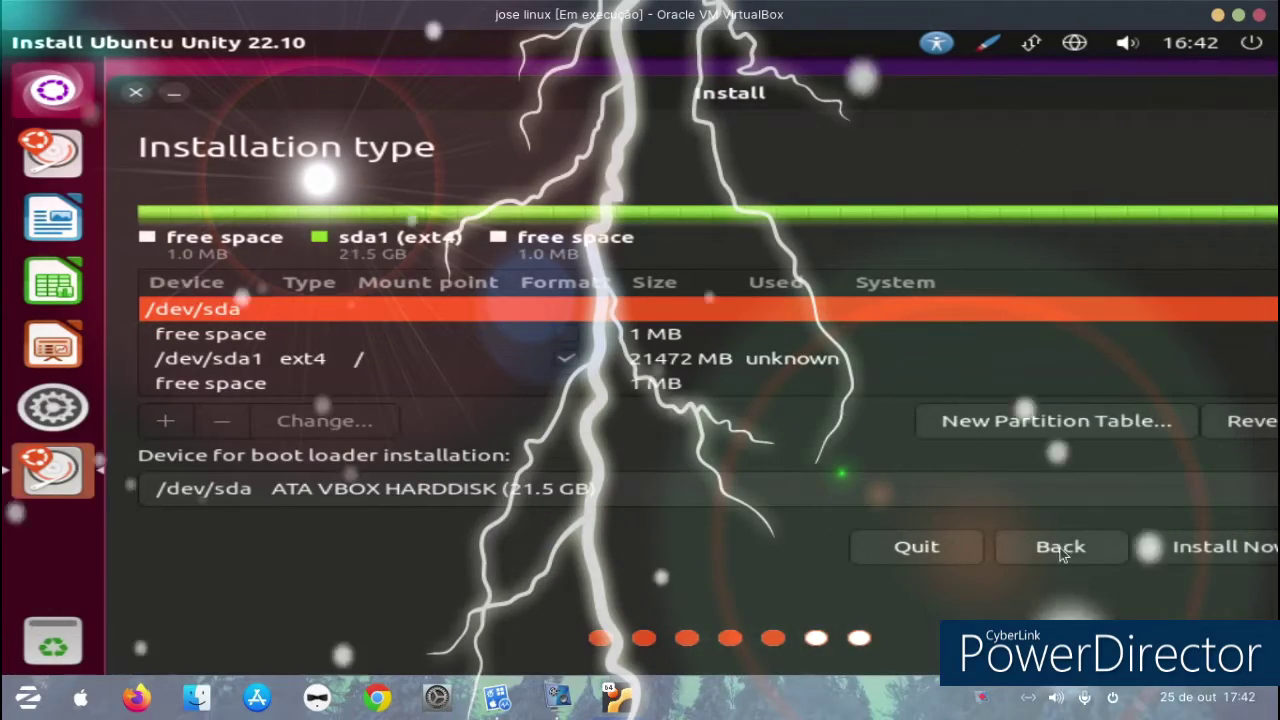
# Step: Start installing with the /dev/sda1 partition selected, continue past the EFI and BIOS boot partition warnings, and write the changes to disk
pyautogui.click(820, 359)
pyautogui.click(1211, 550)
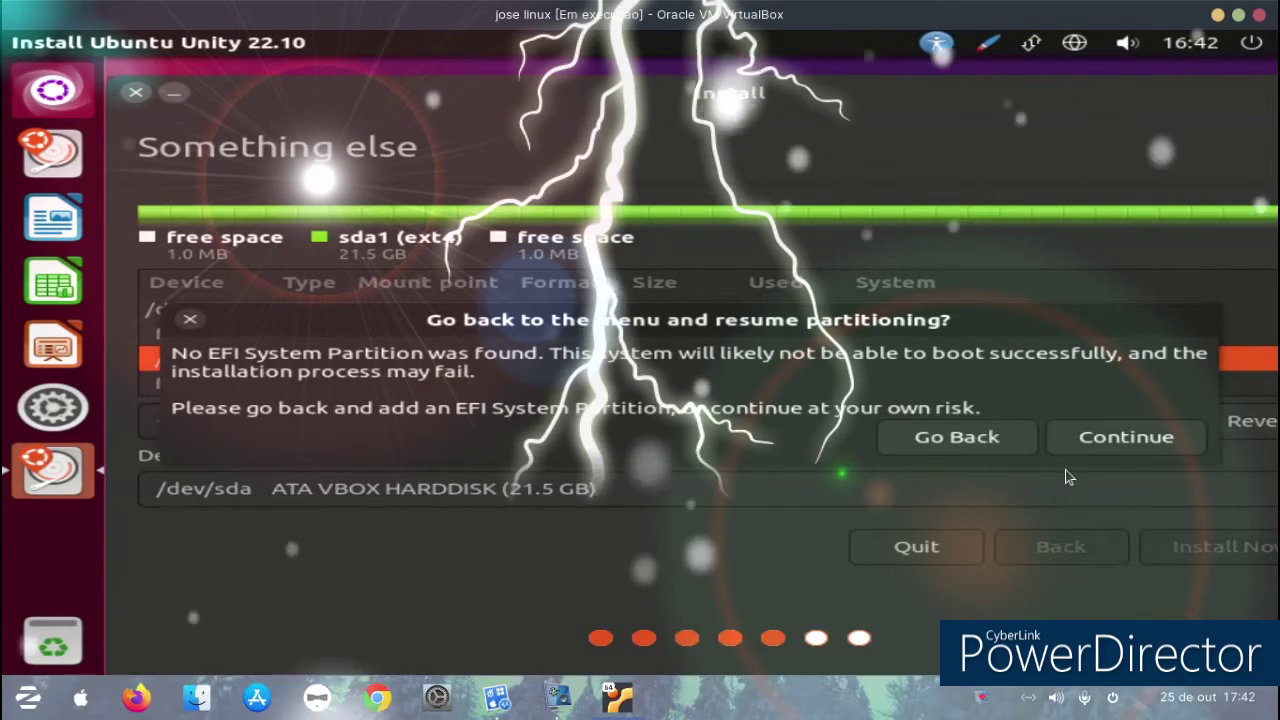
pyautogui.click(1081, 446)
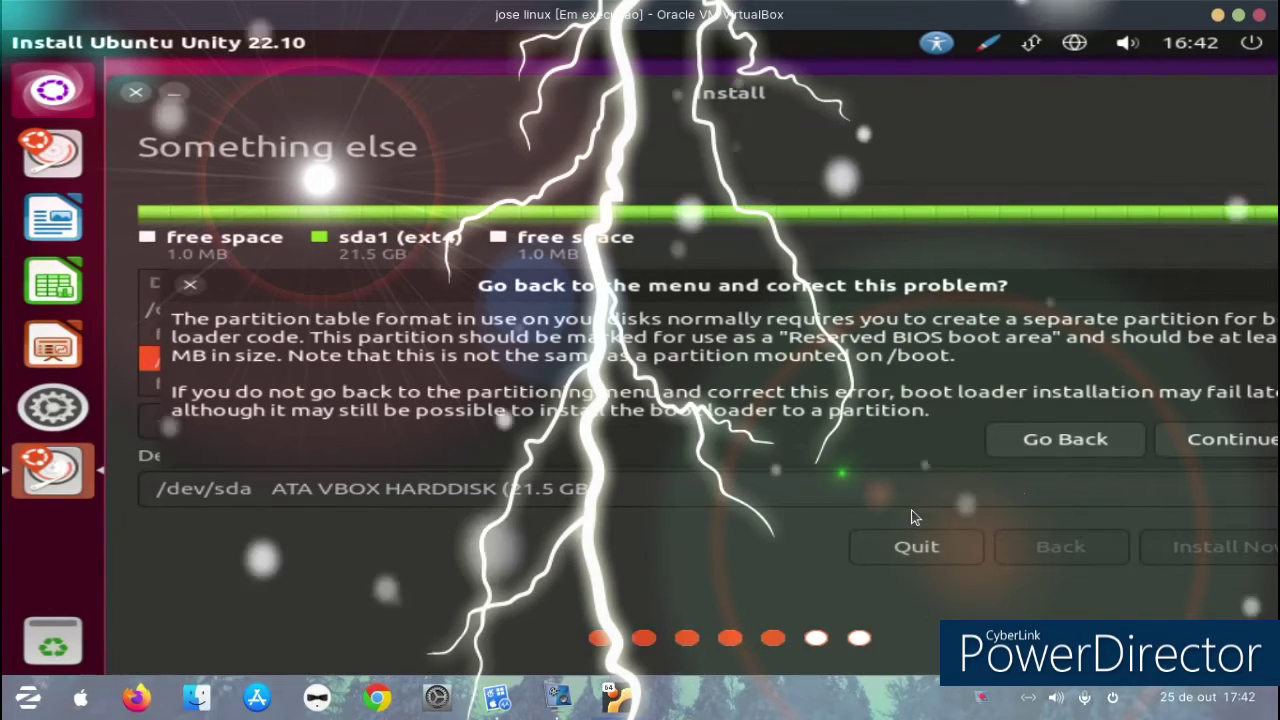
pyautogui.click(1183, 452)
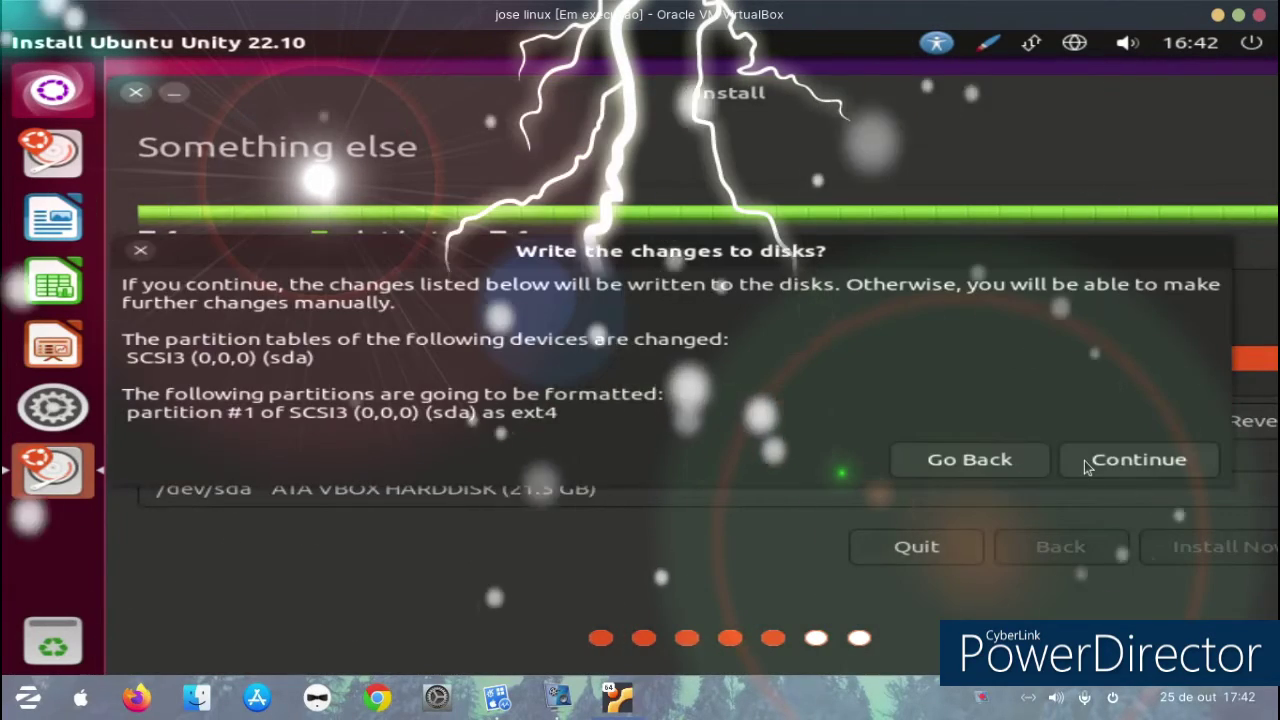
pyautogui.click(1089, 461)
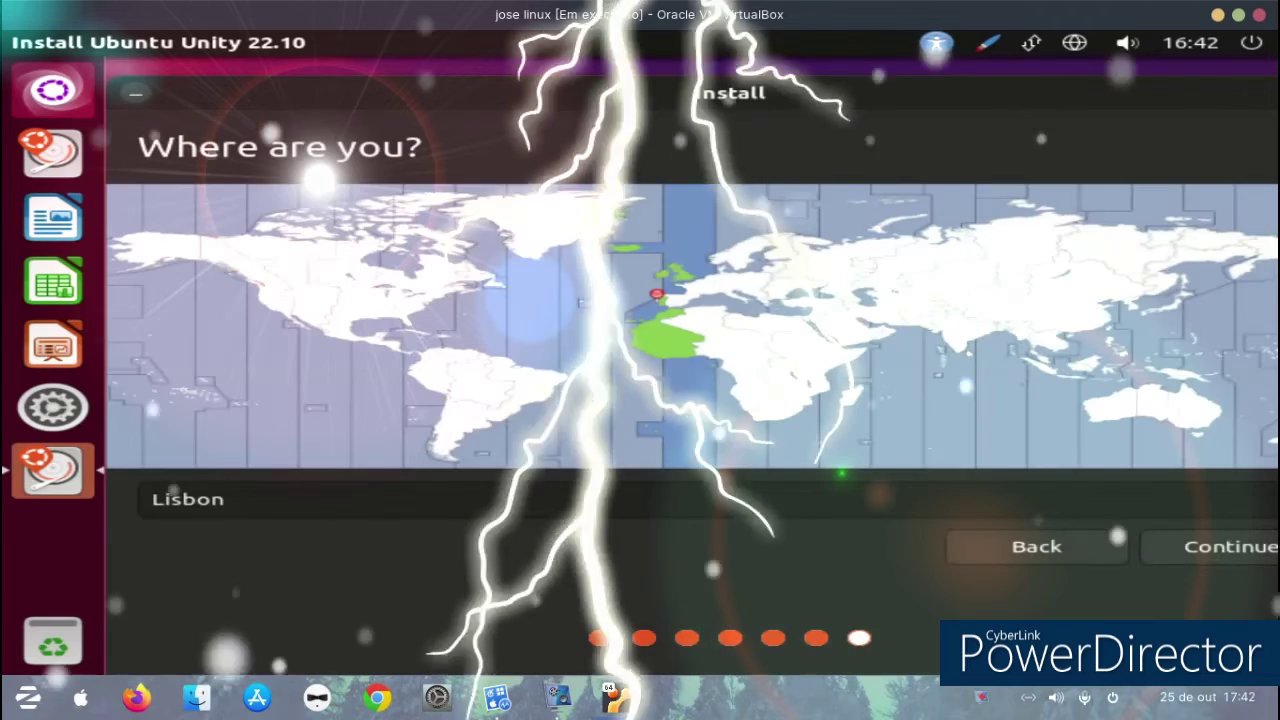
# Step: Accept Lisbon as the location, enter the user's name and the account password with its confirmation, and continue the installation
pyautogui.click(1230, 547)
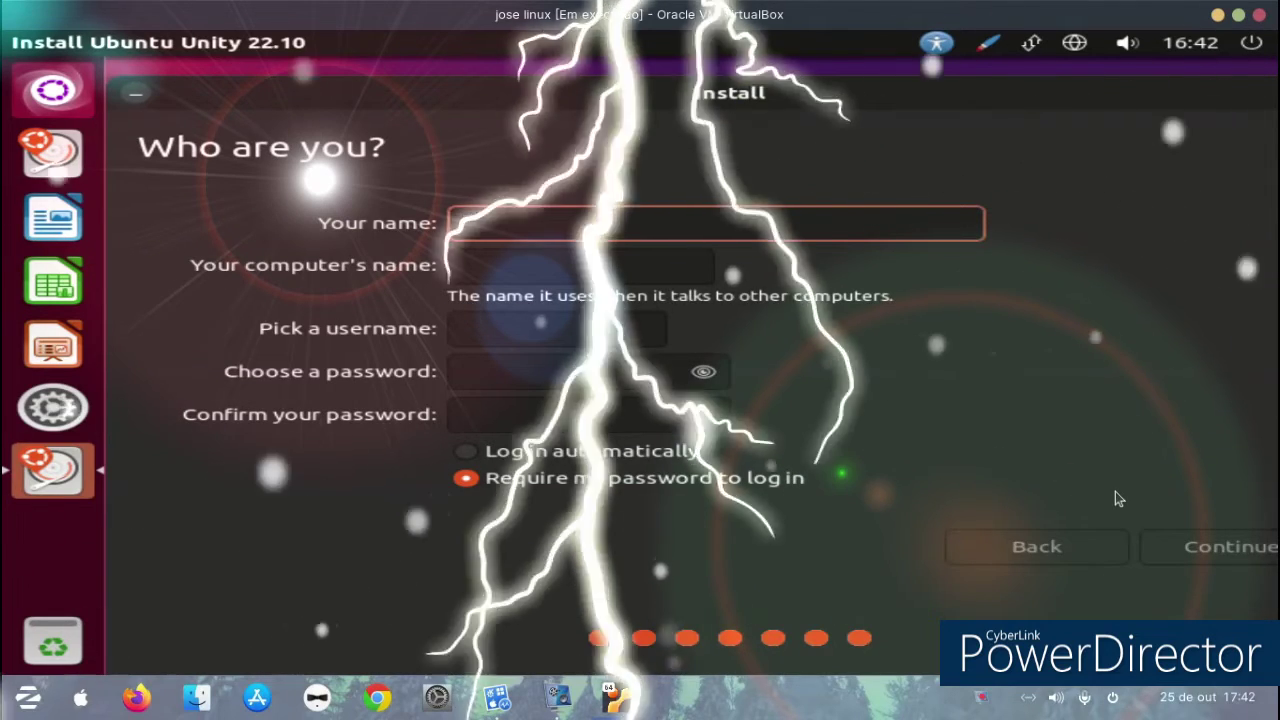
pyautogui.write('xxx')
pyautogui.click(565, 369)
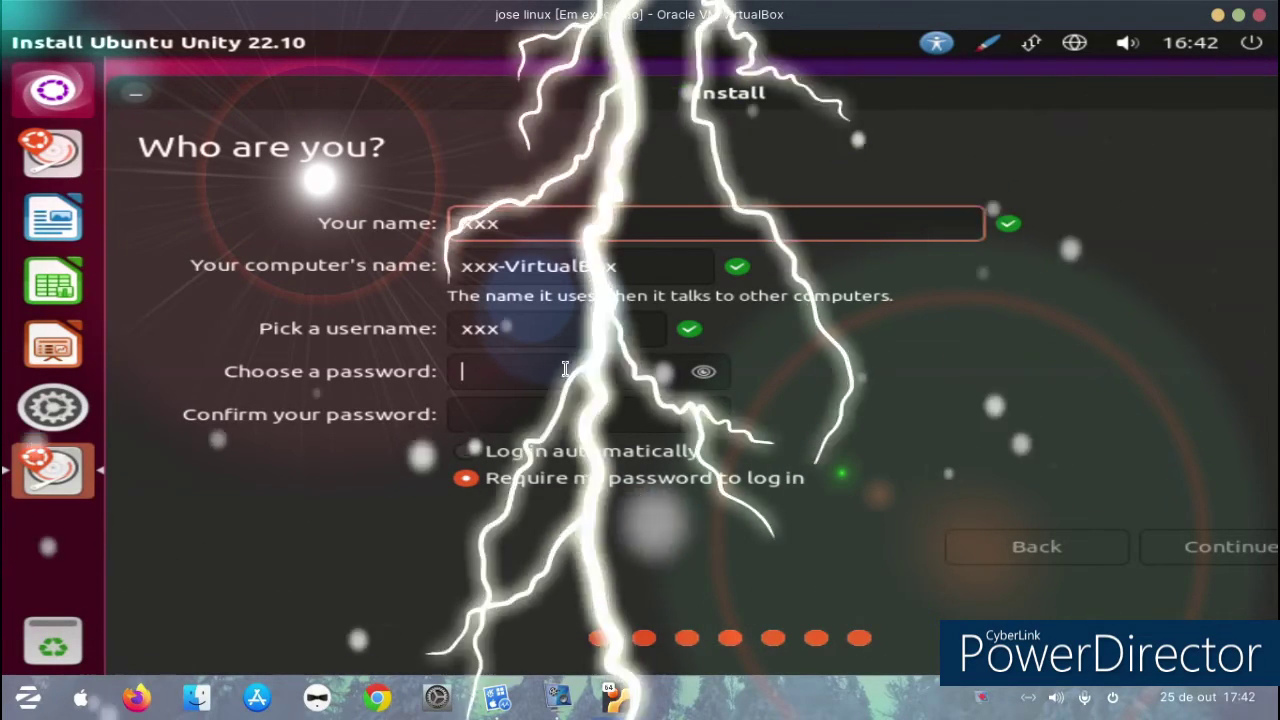
pyautogui.write('xxx')
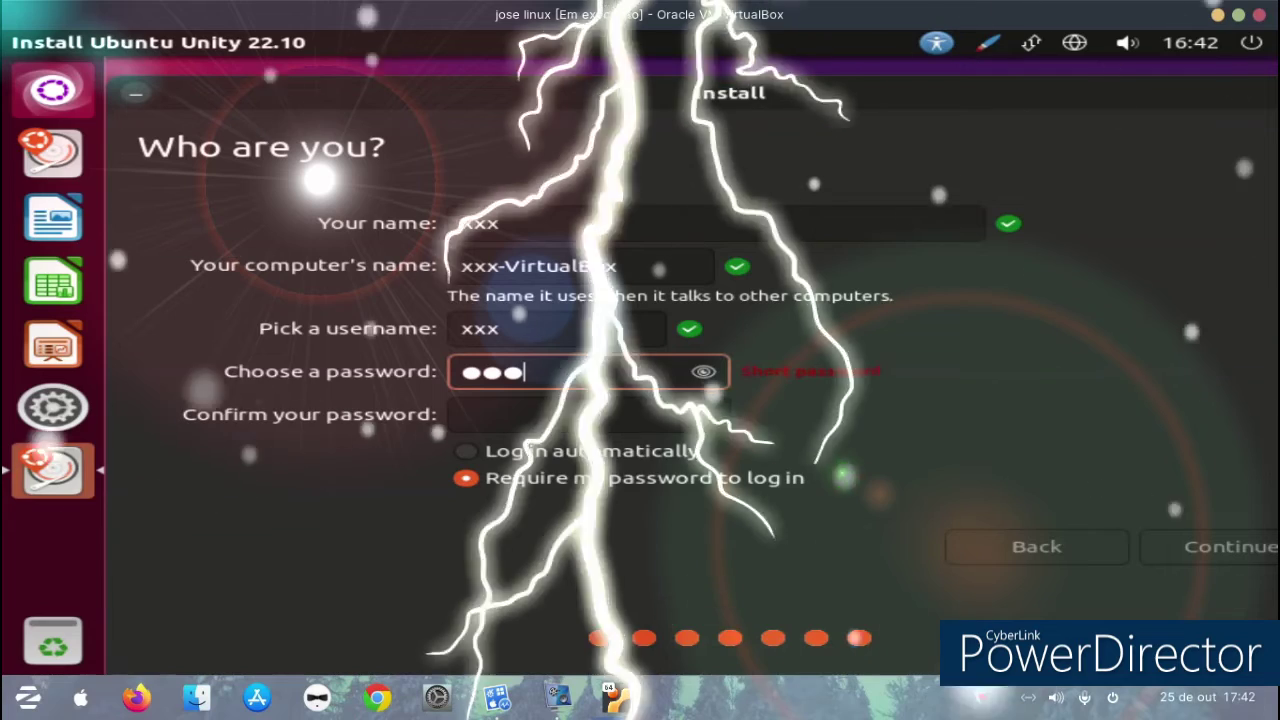
pyautogui.write('x')
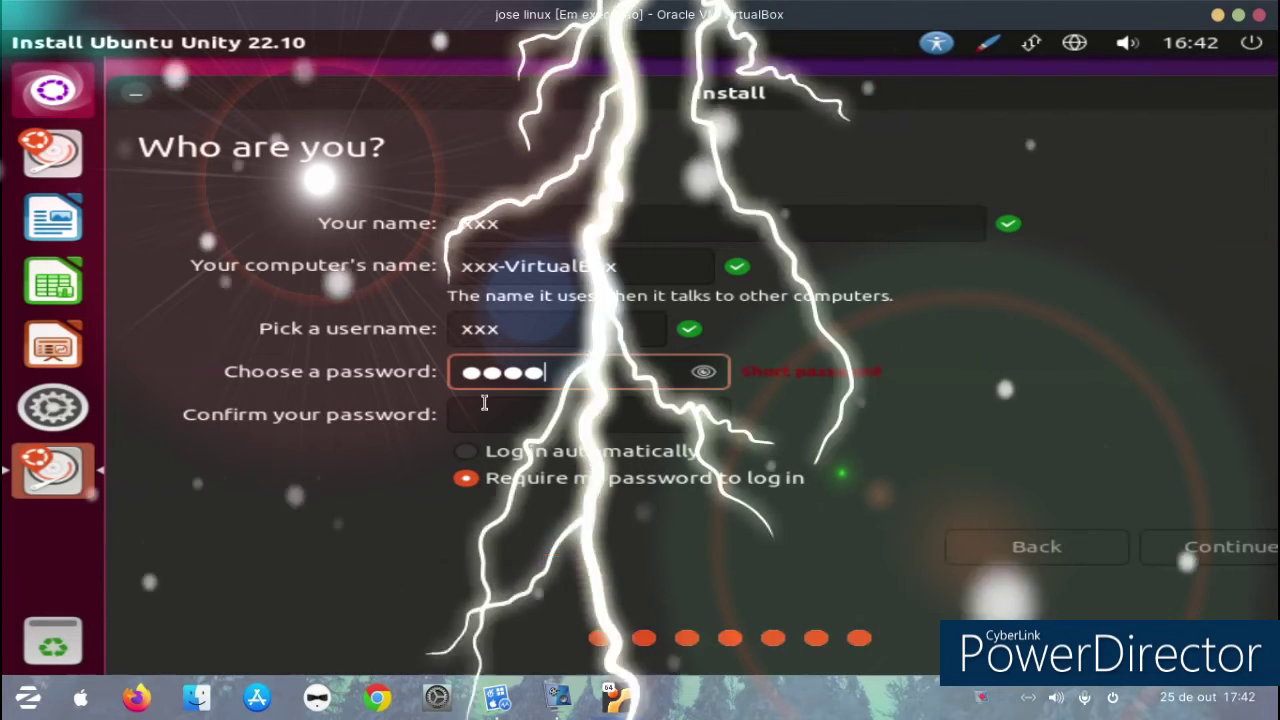
pyautogui.write('xx')
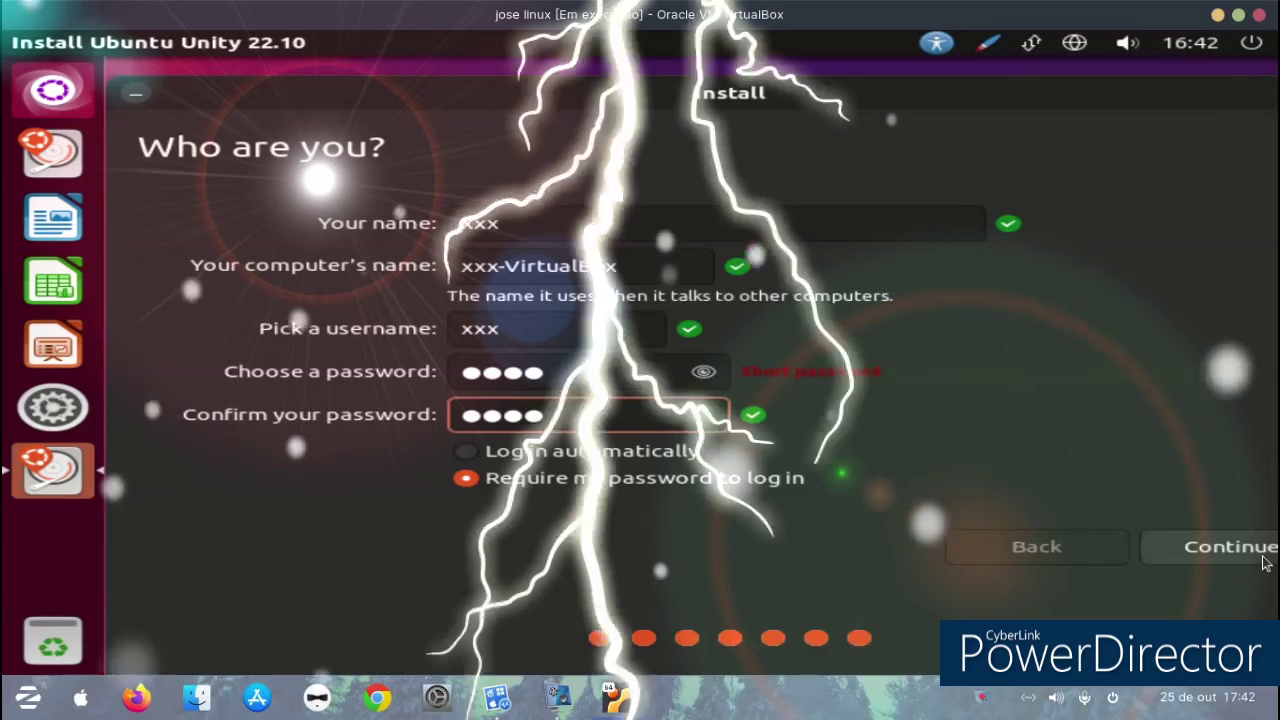
pyautogui.click(1183, 566)
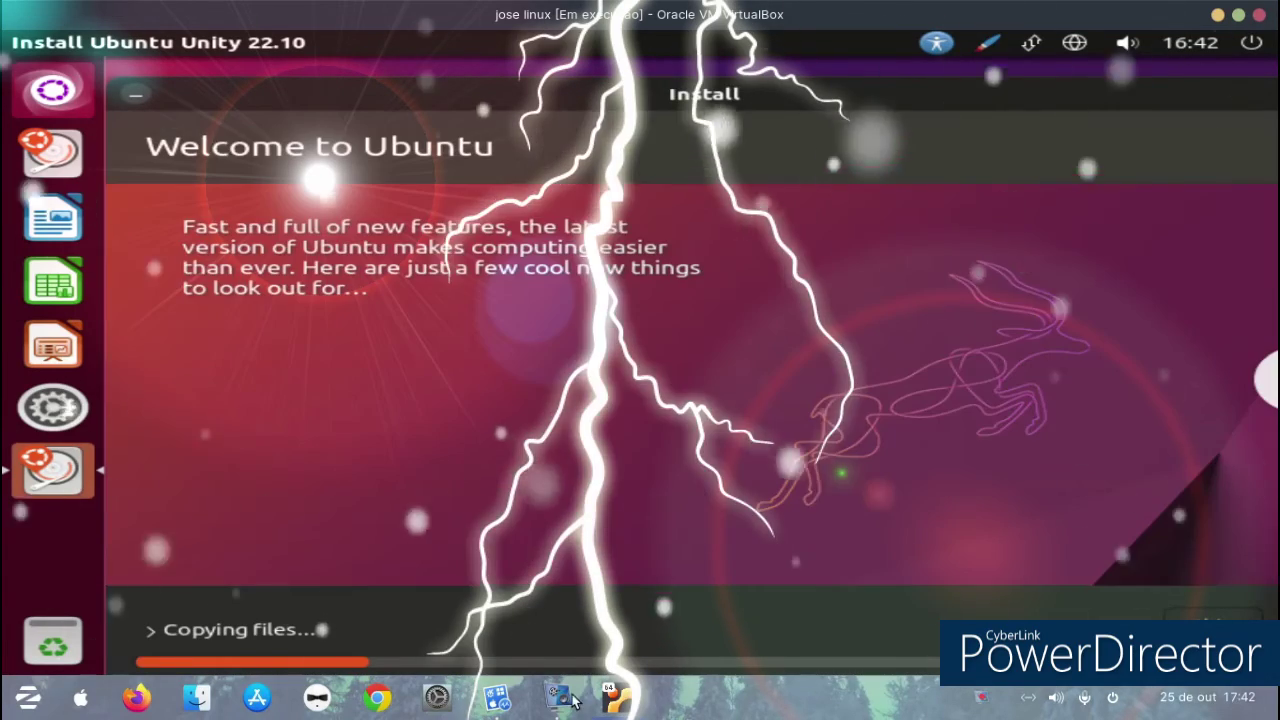
pyautogui.click(558, 700)
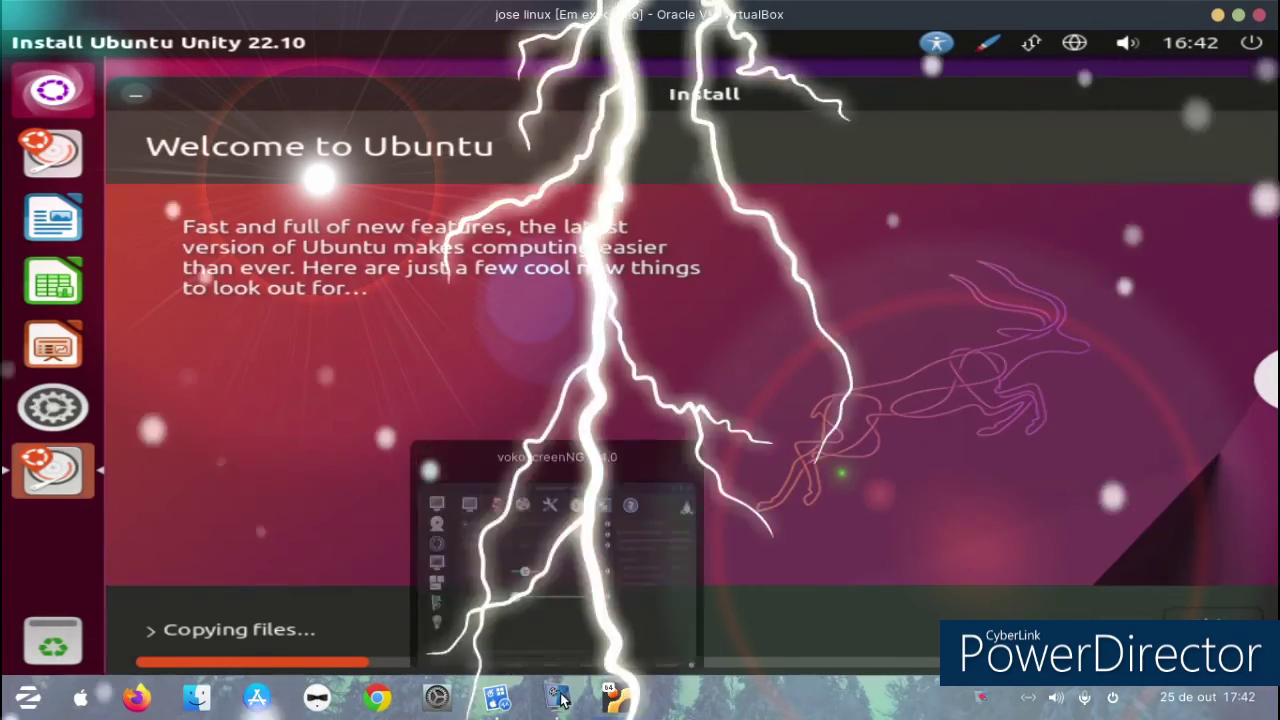